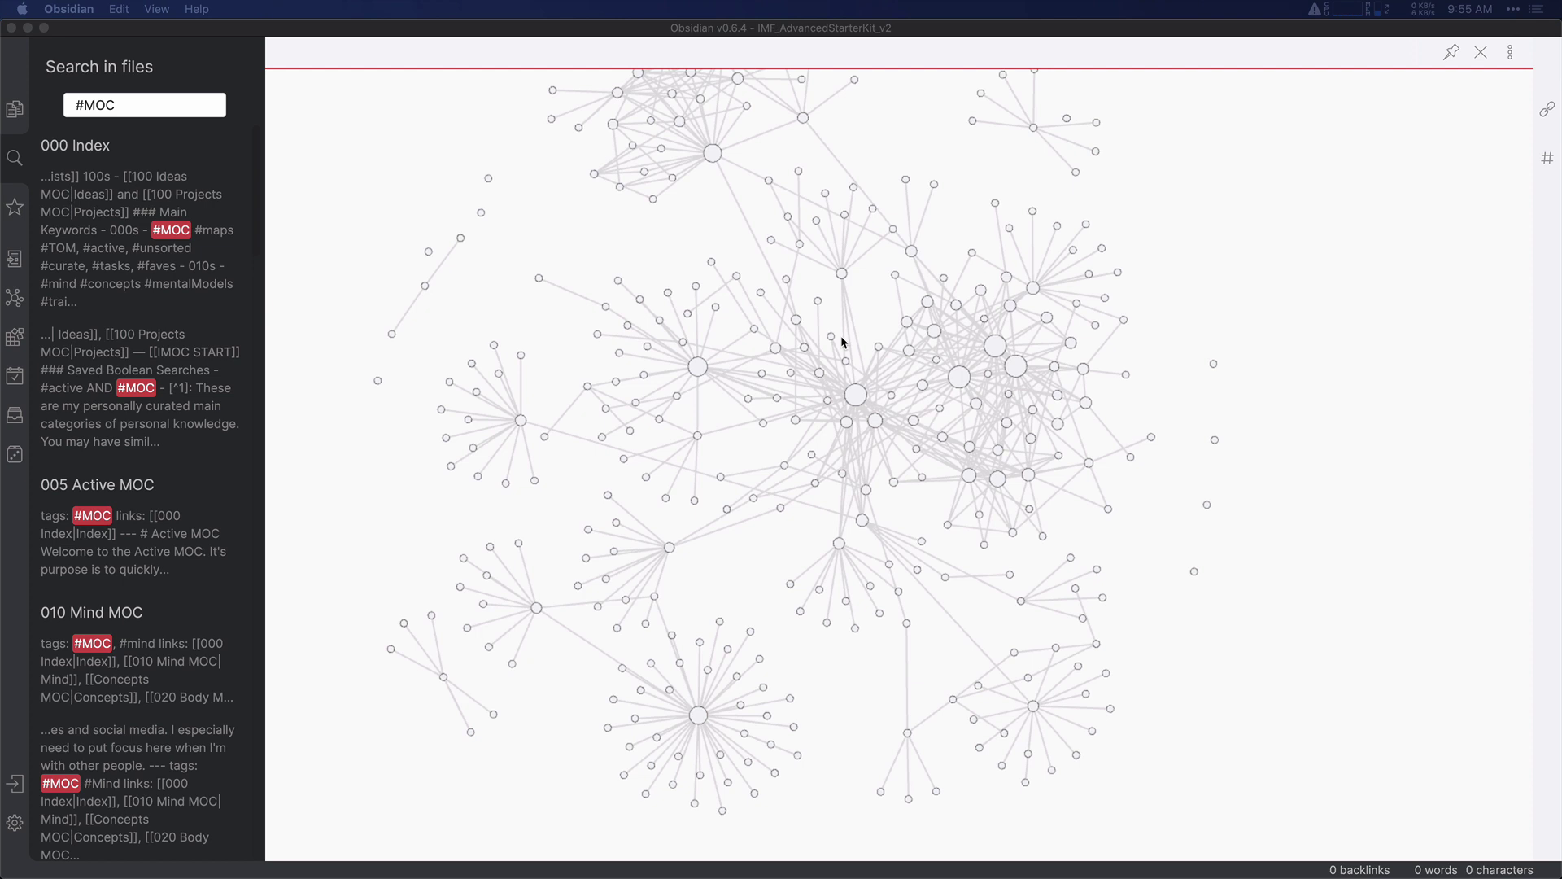
Open the 000 Index note from the graph and turn "wellness" in the 010s Mind line into an internal link.
click(1050, 358)
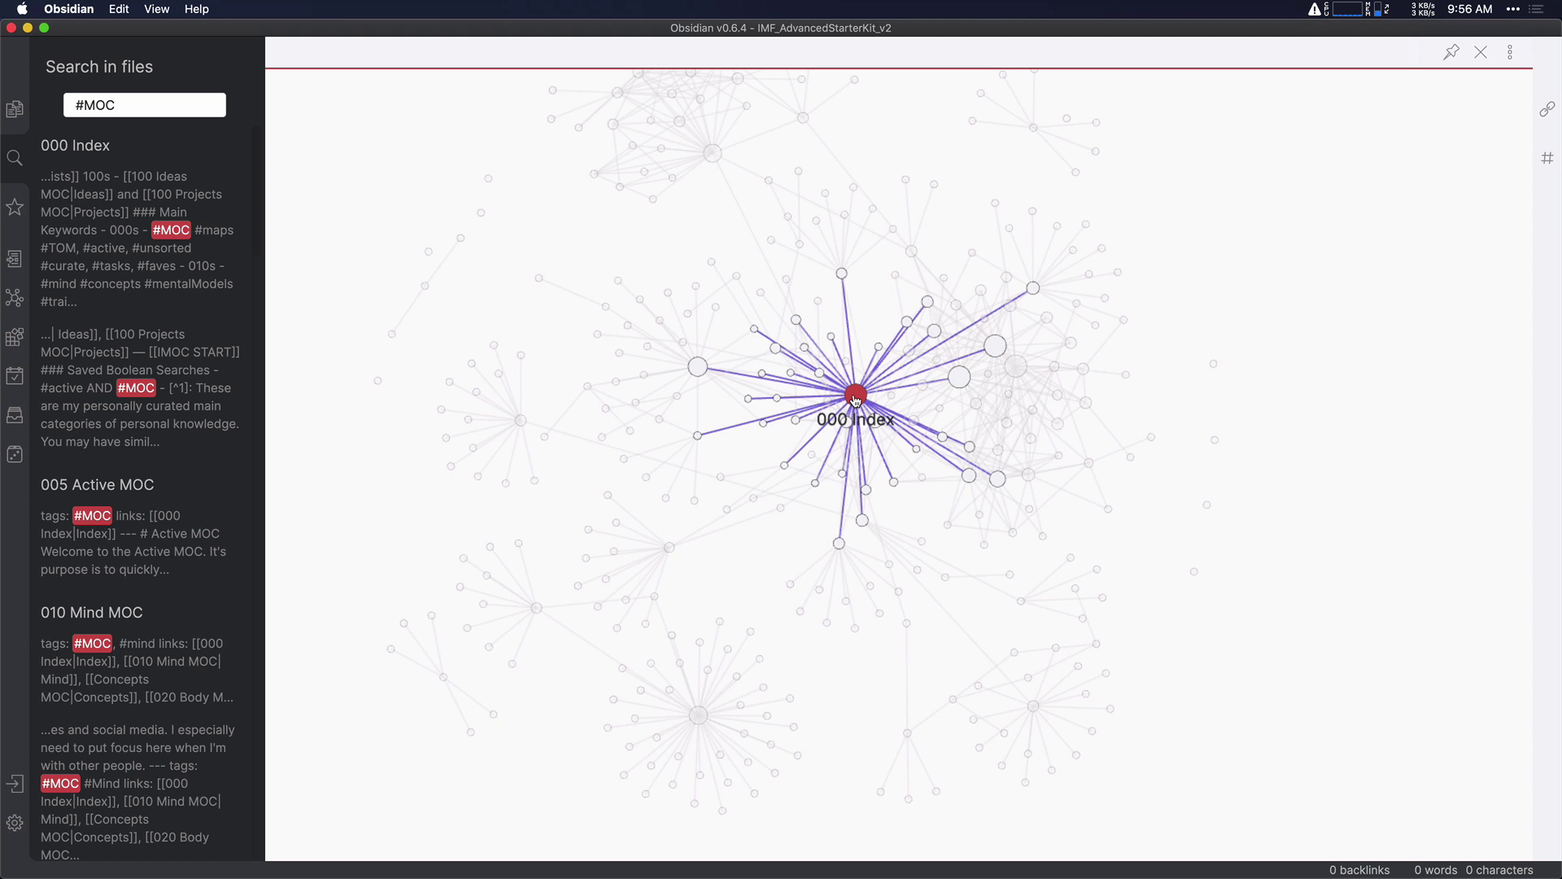
click(857, 397)
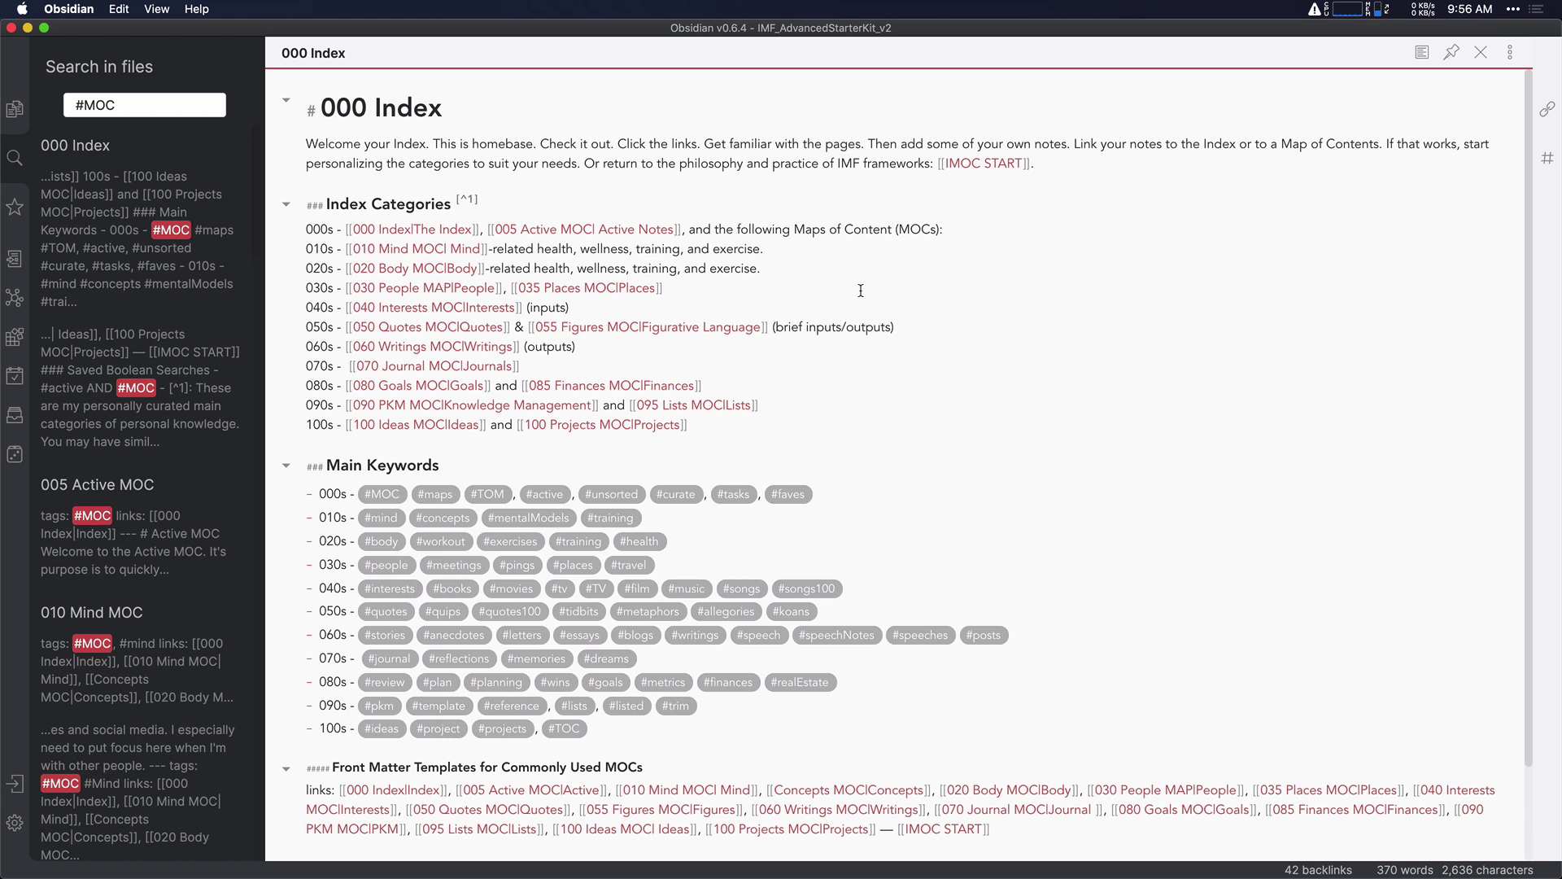
double_click(599, 248)
text([[)
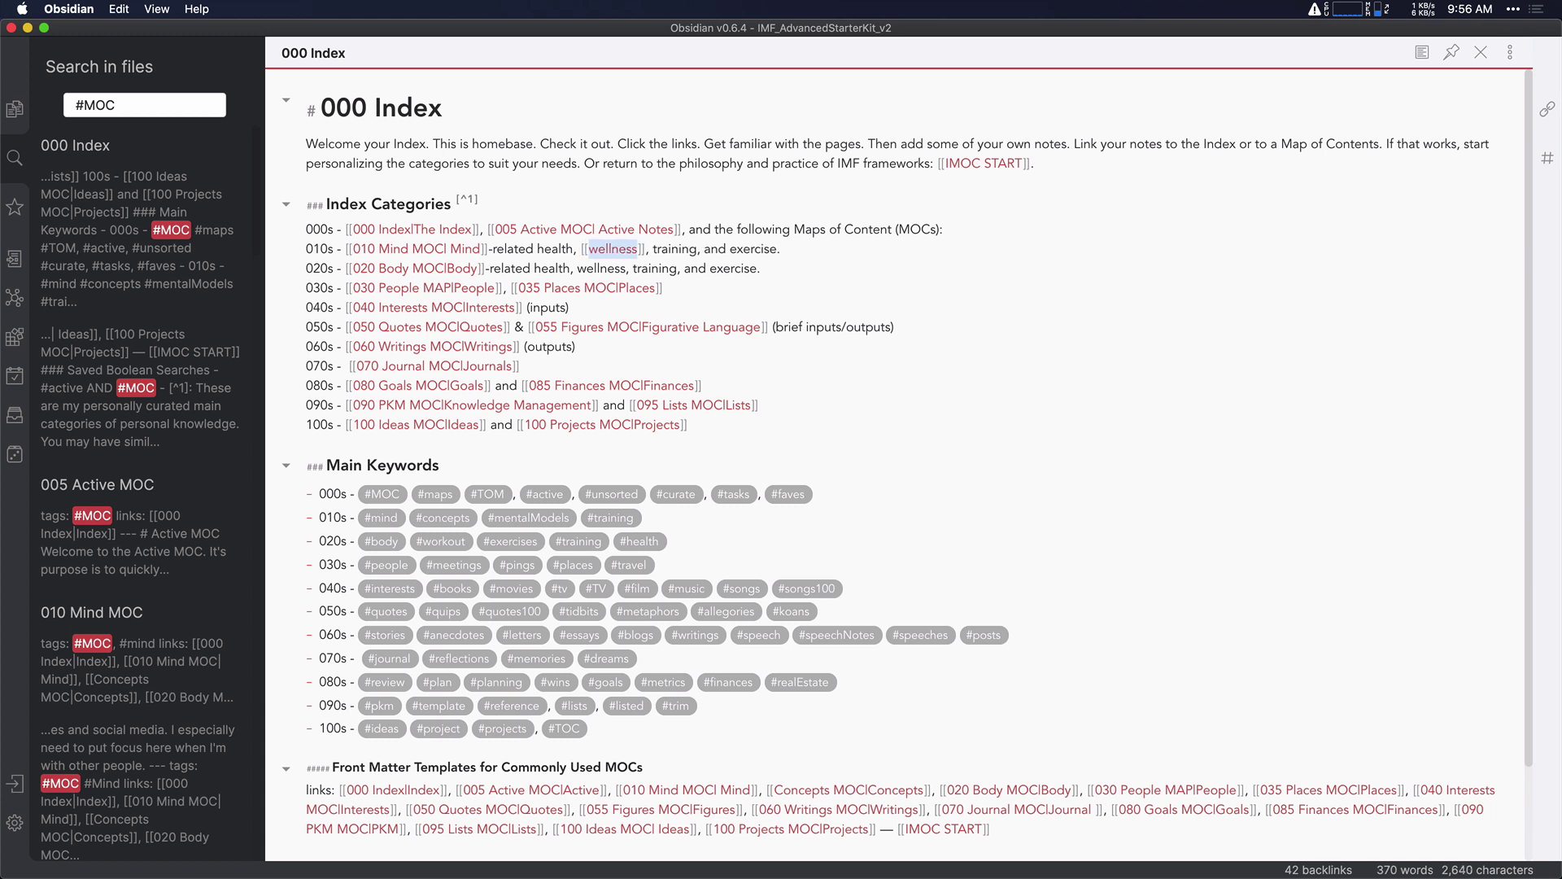
Follow the new wellness link and write three lines in the note: "Eat better.", "Exercise." and "Get enough sleep.".
click(326, 183)
click(612, 249)
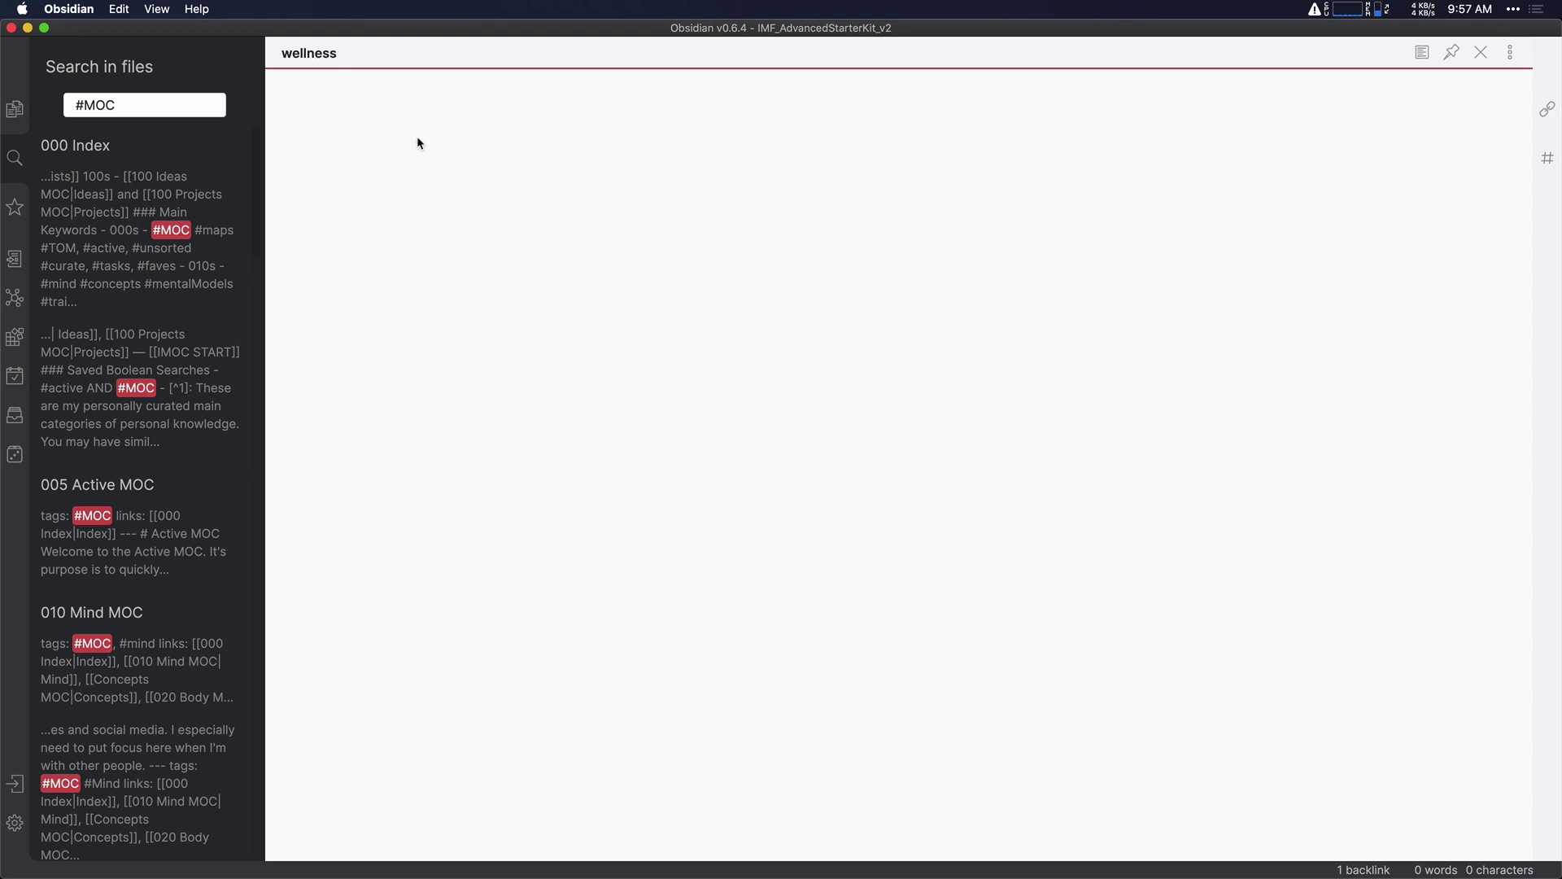
text(Eat better.)
key(Return)
text(Exer')
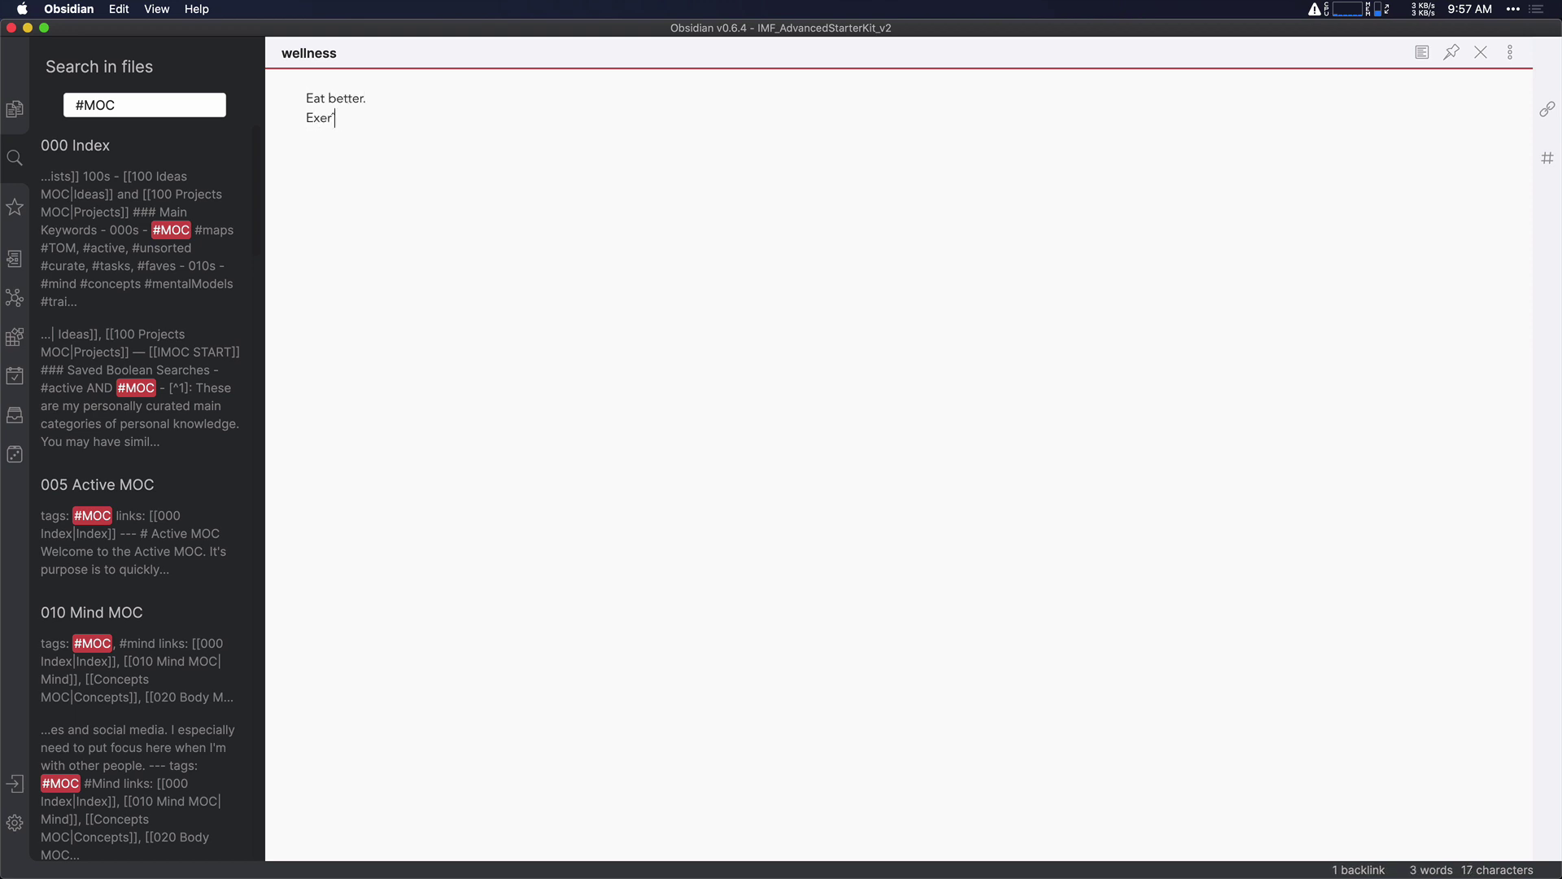
text(cise.)
key(Return)
text(Get enough sleep.)
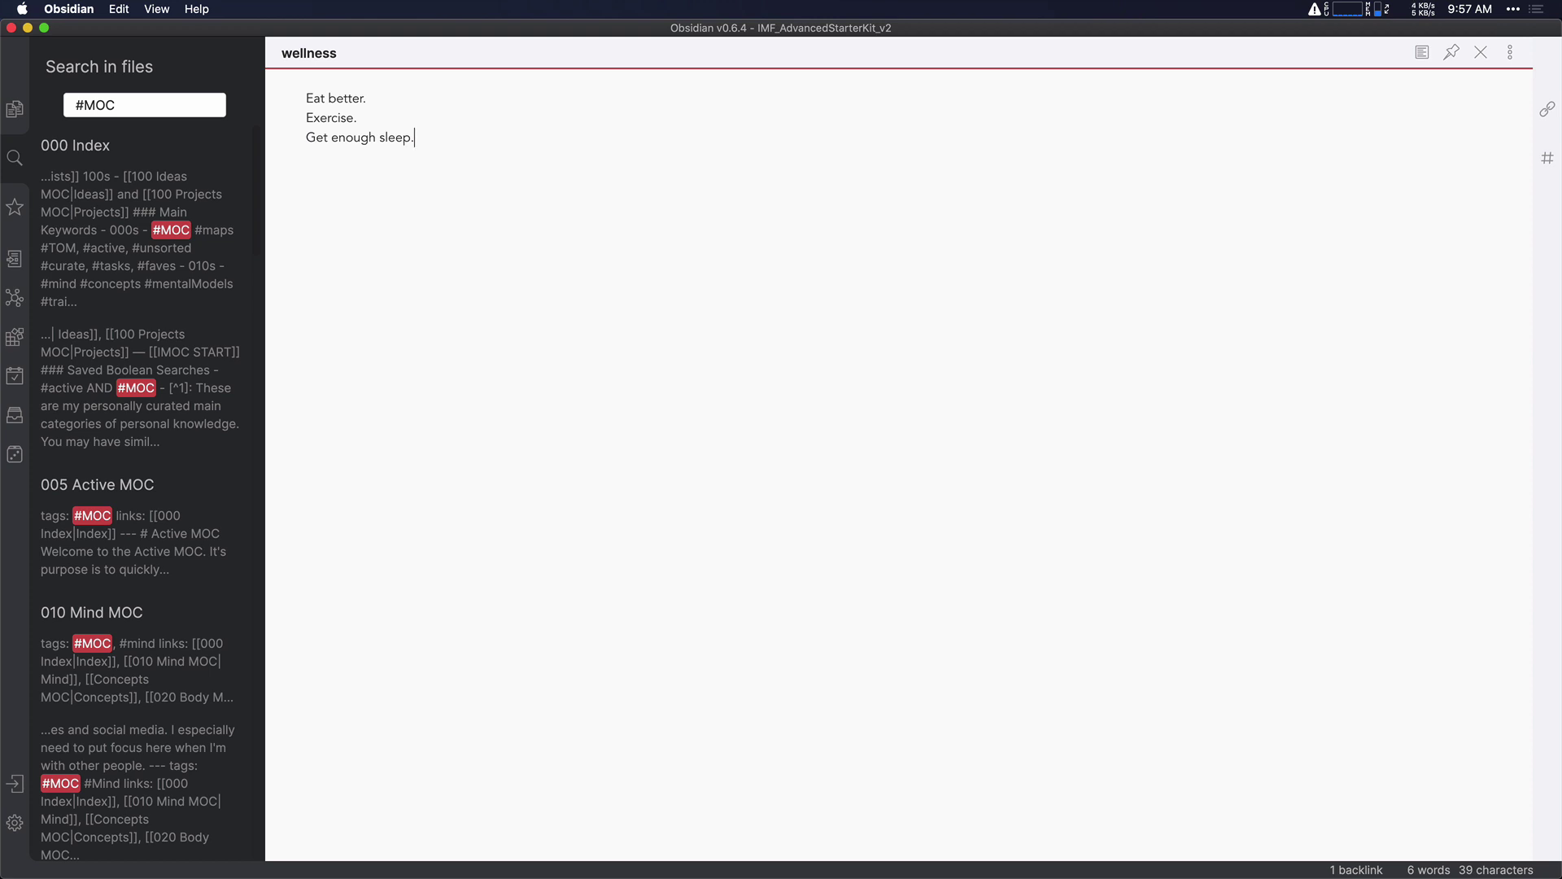
Return to 000 Index, make "wellness" in the 020s Body line an internal link and follow it.
key(alt+super+Left)
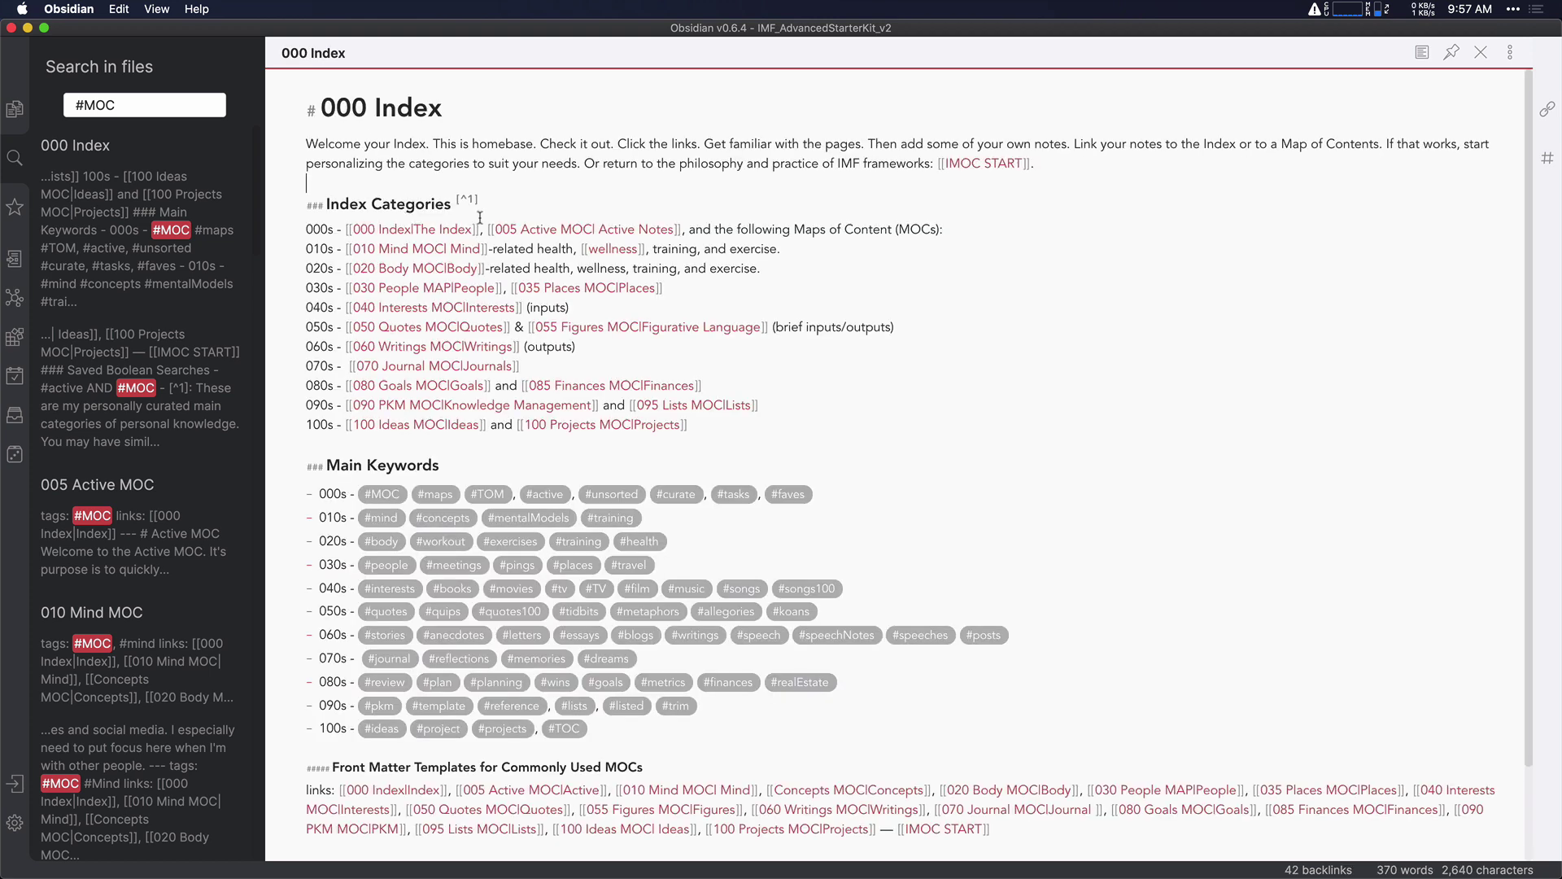
double_click(604, 268)
text([[)
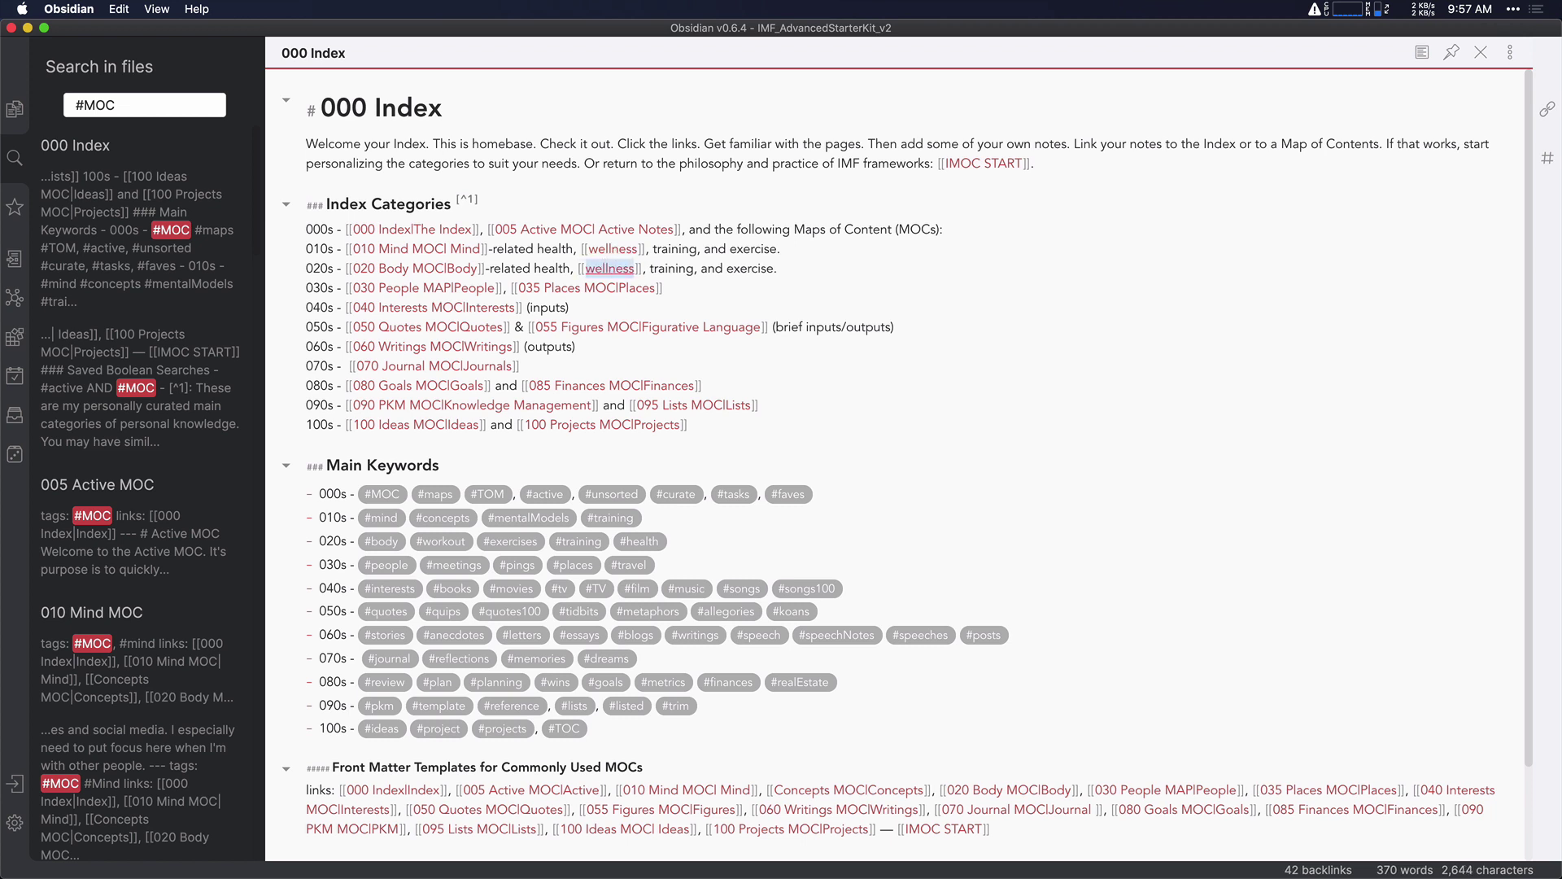
super+click(604, 270)
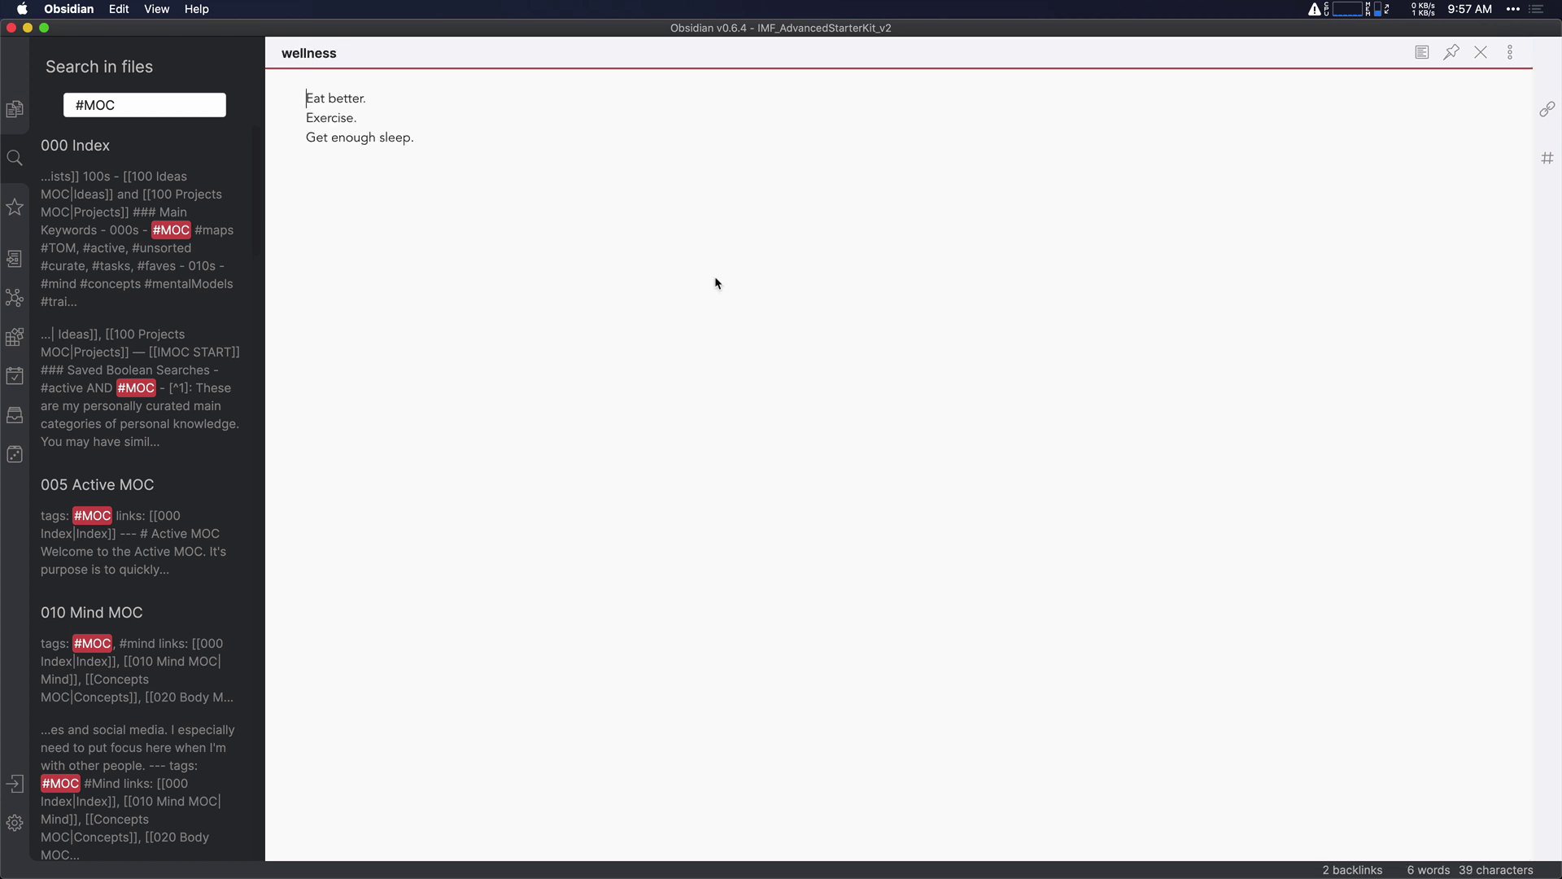
Search all files for "wellness" and look through the matching notes.
triple_click(157, 110)
text(wellness)
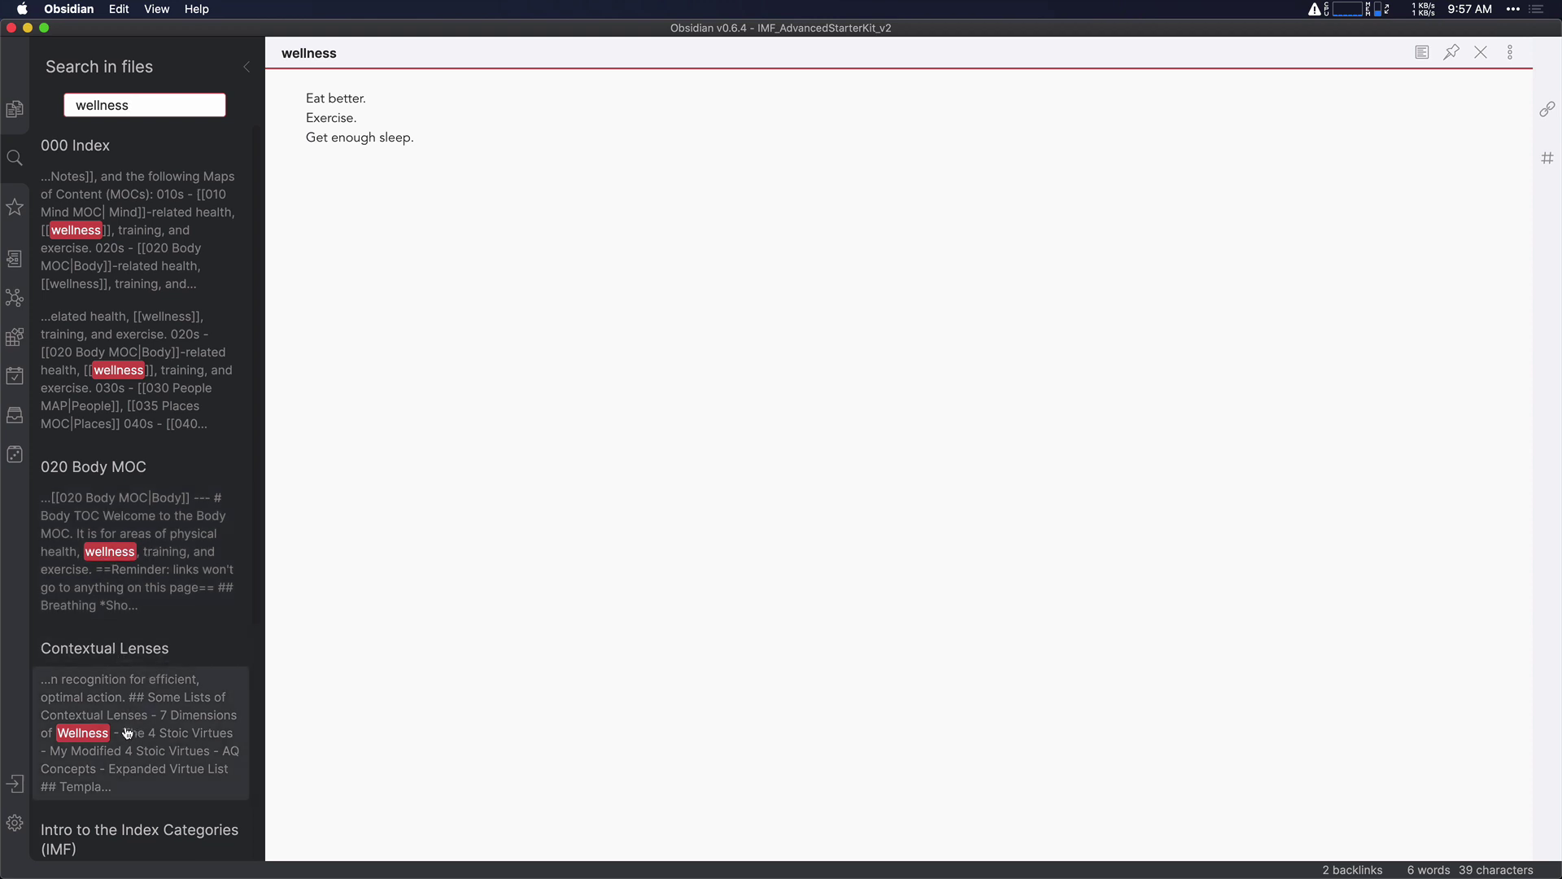
scroll(130, 731, down, 5)
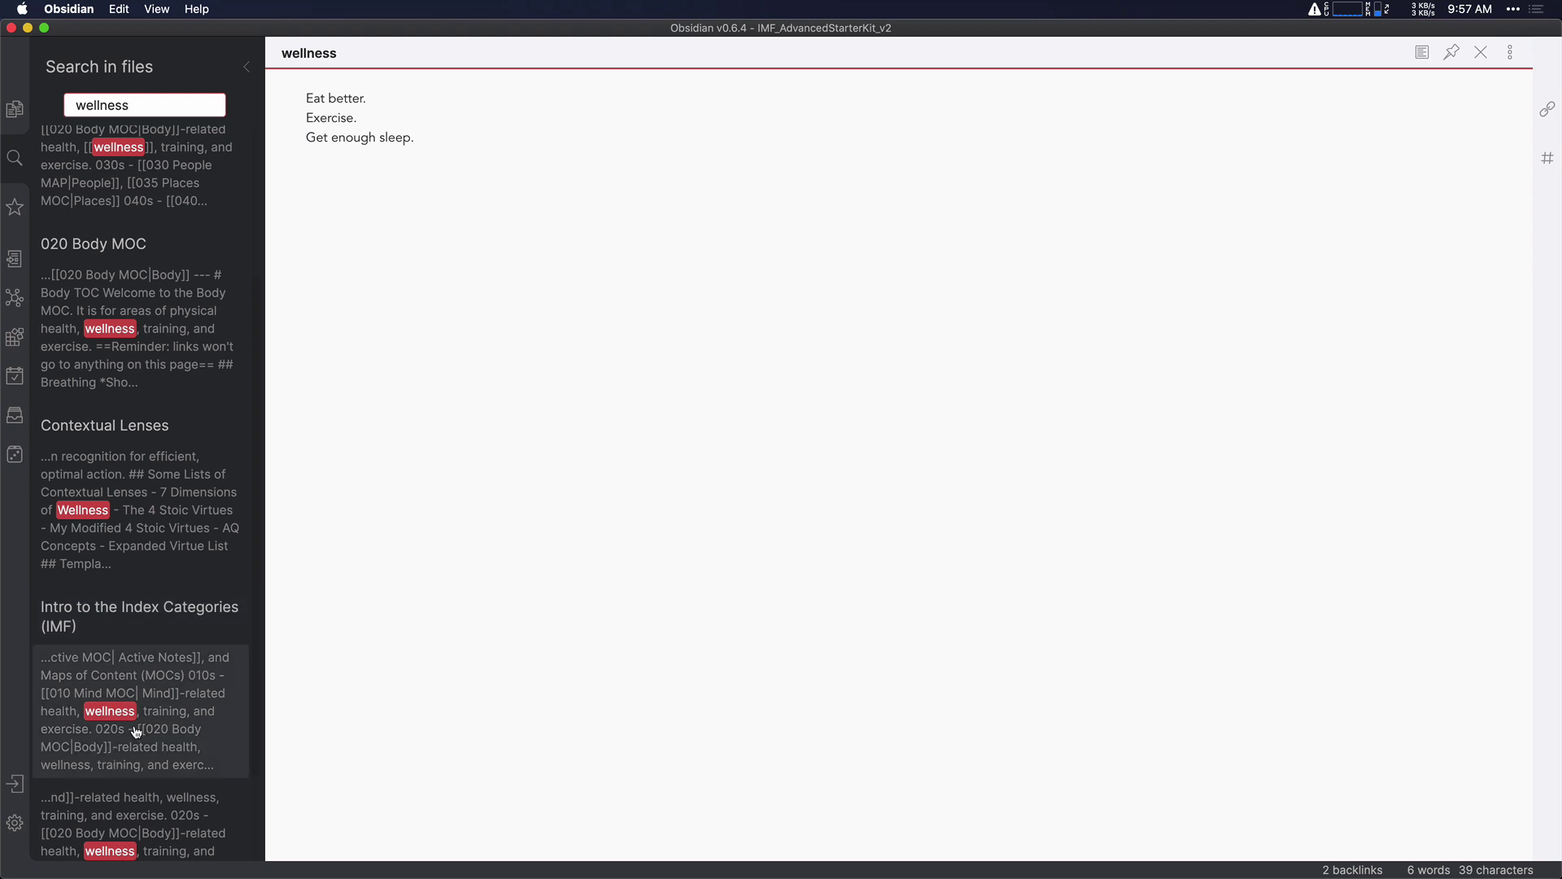
scroll(116, 762, down, 3)
scroll(139, 736, up, 8)
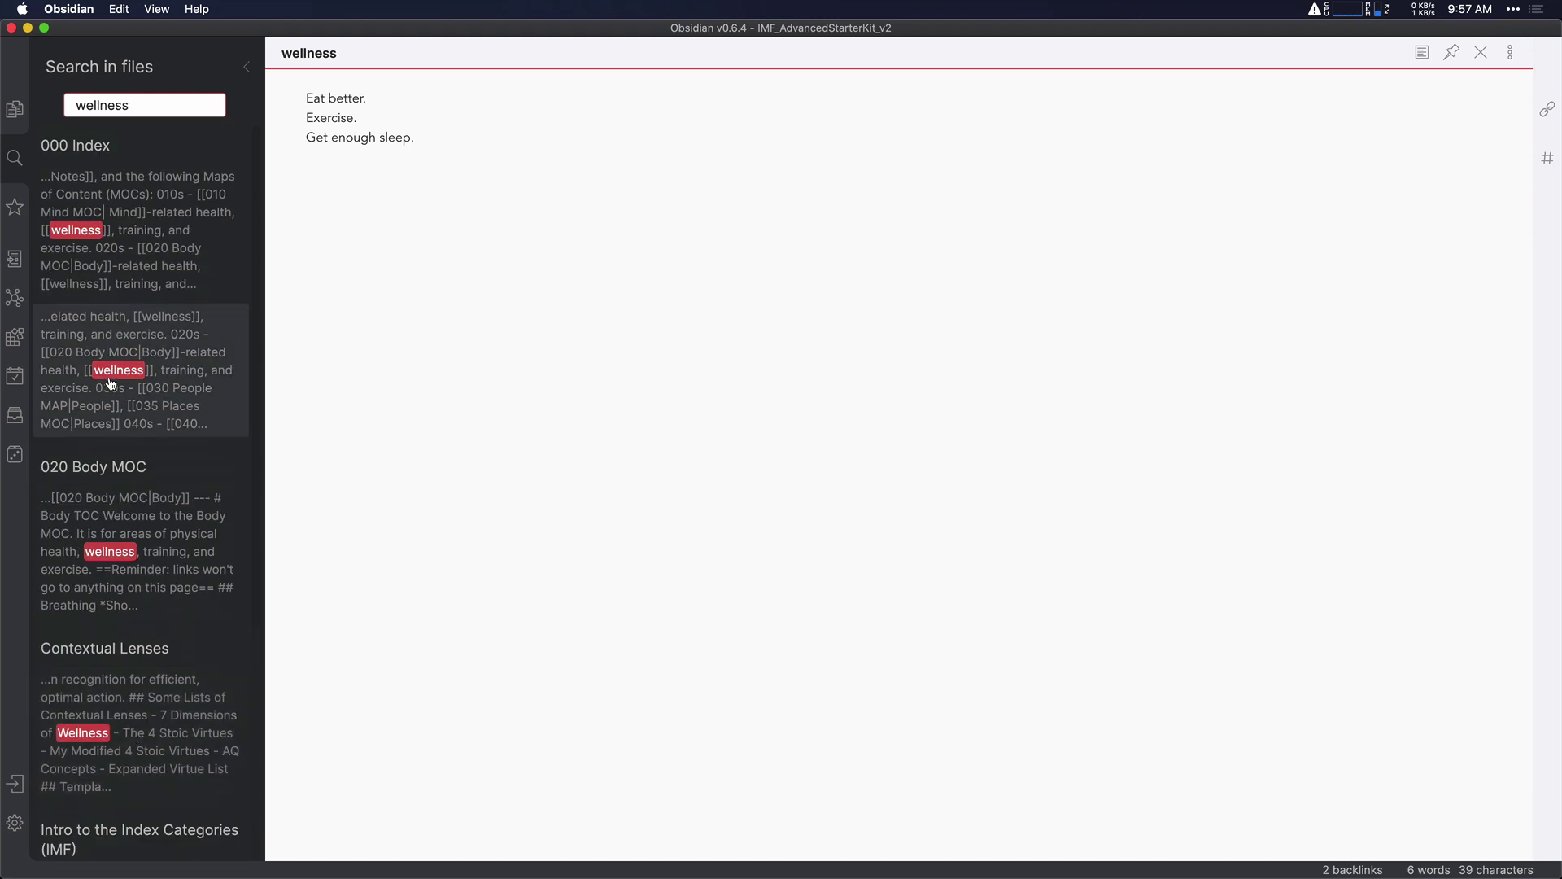
Open 020 Body MOC from the results, turn "wellness" in its welcome sentence into an internal link and follow it.
click(175, 521)
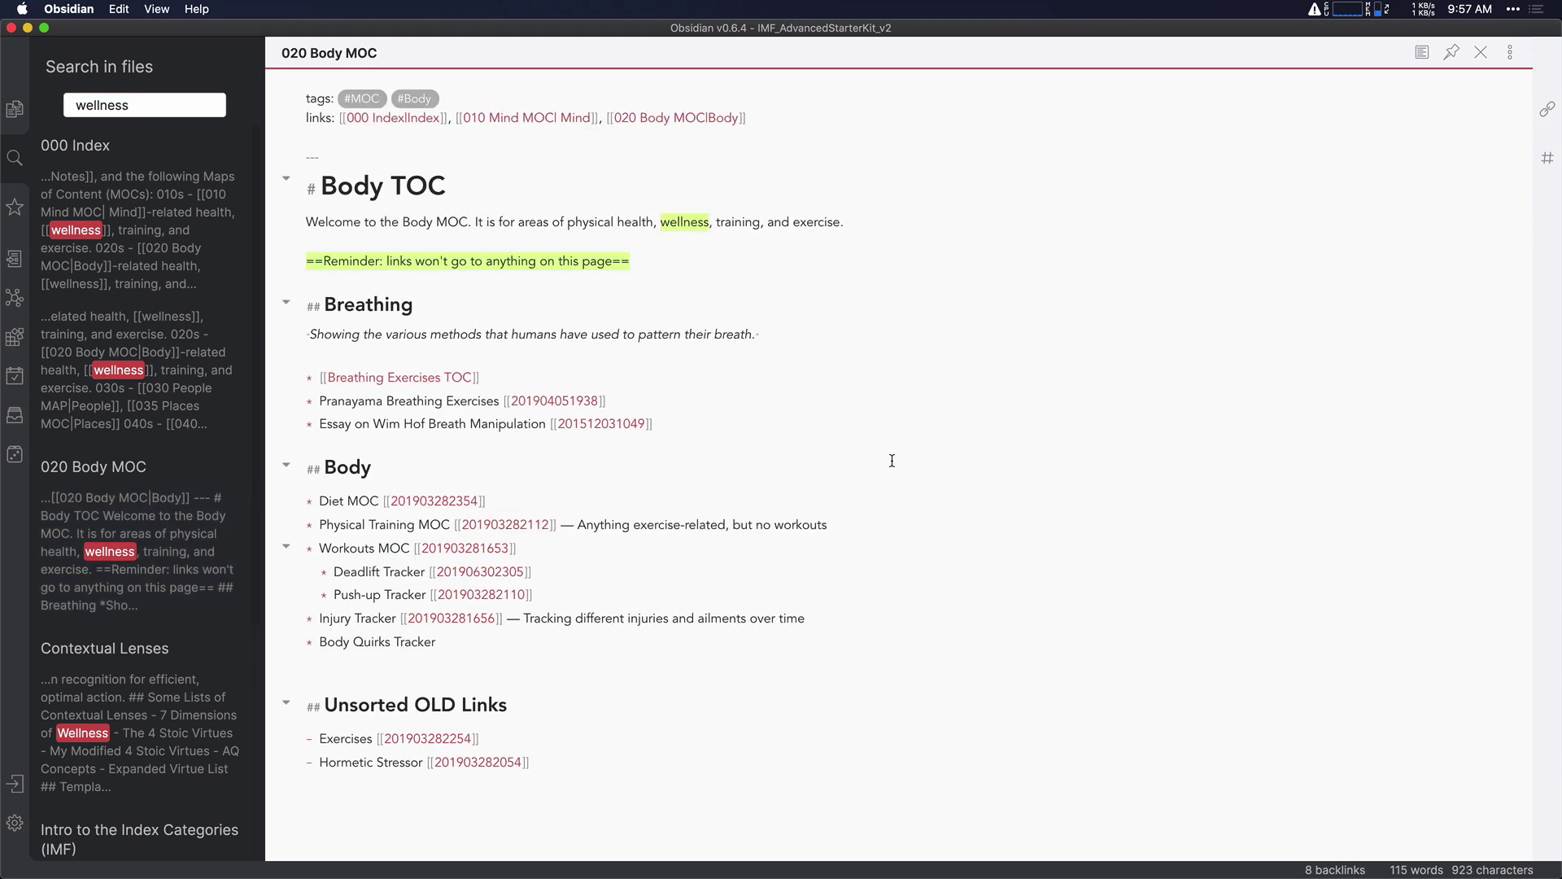
double_click(673, 221)
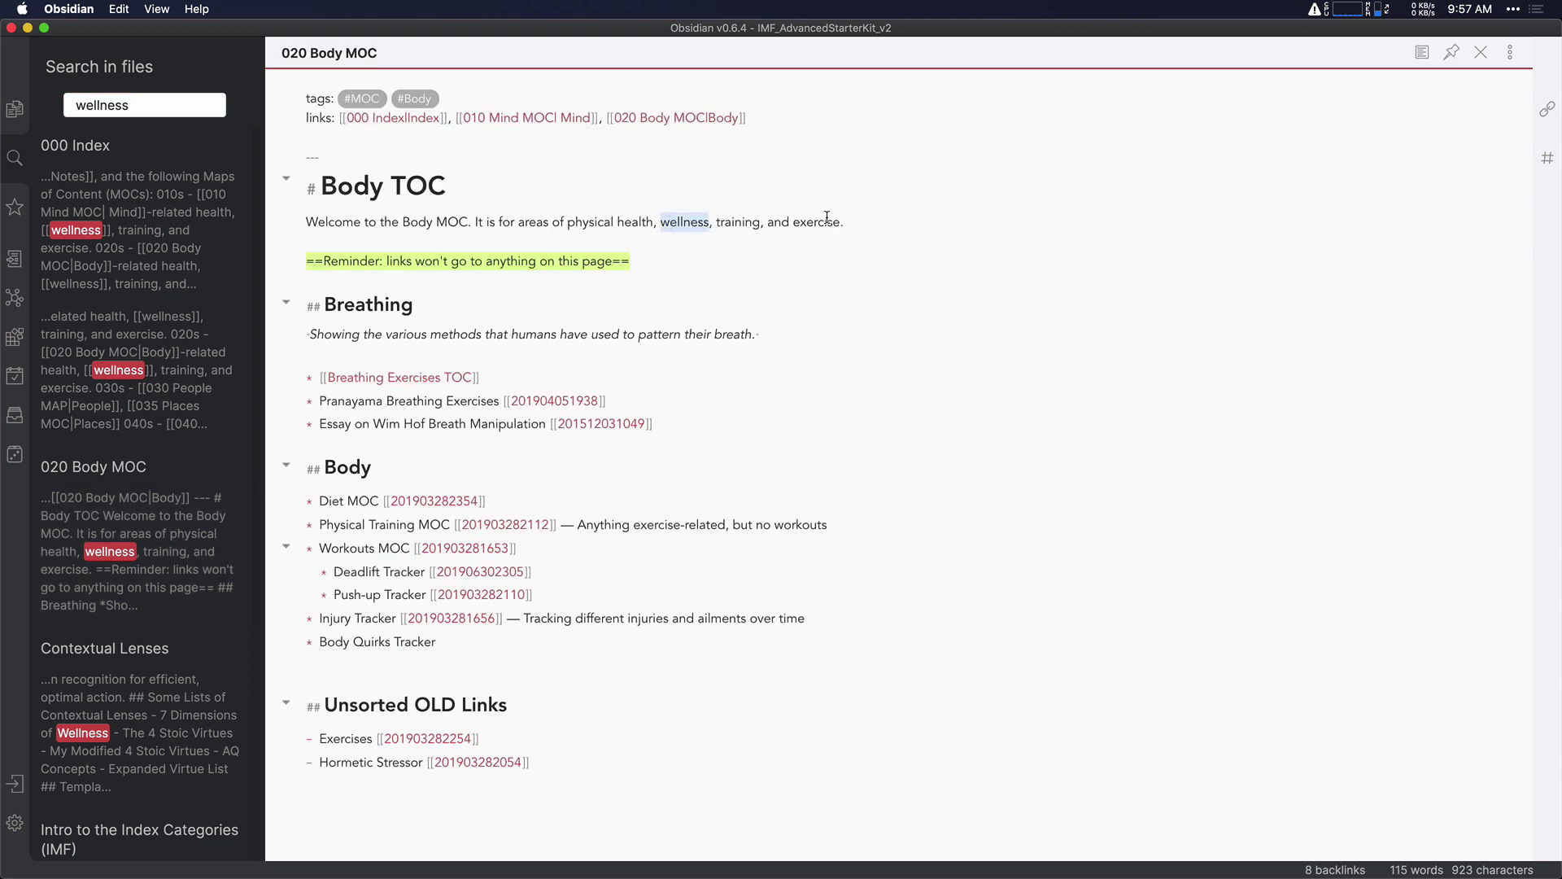
text([[)
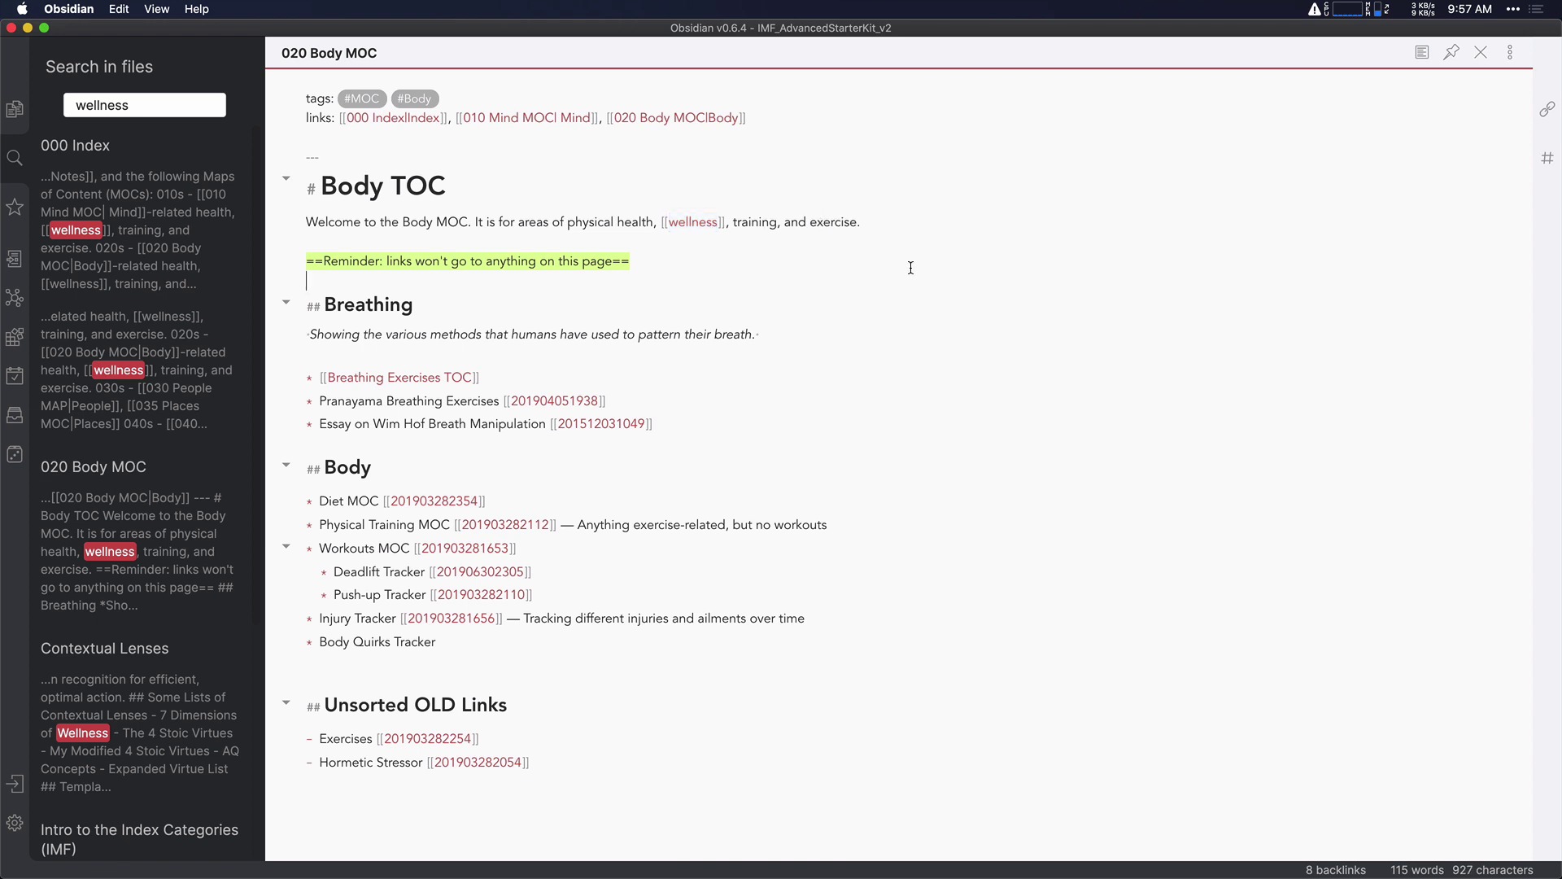
super+click(688, 224)
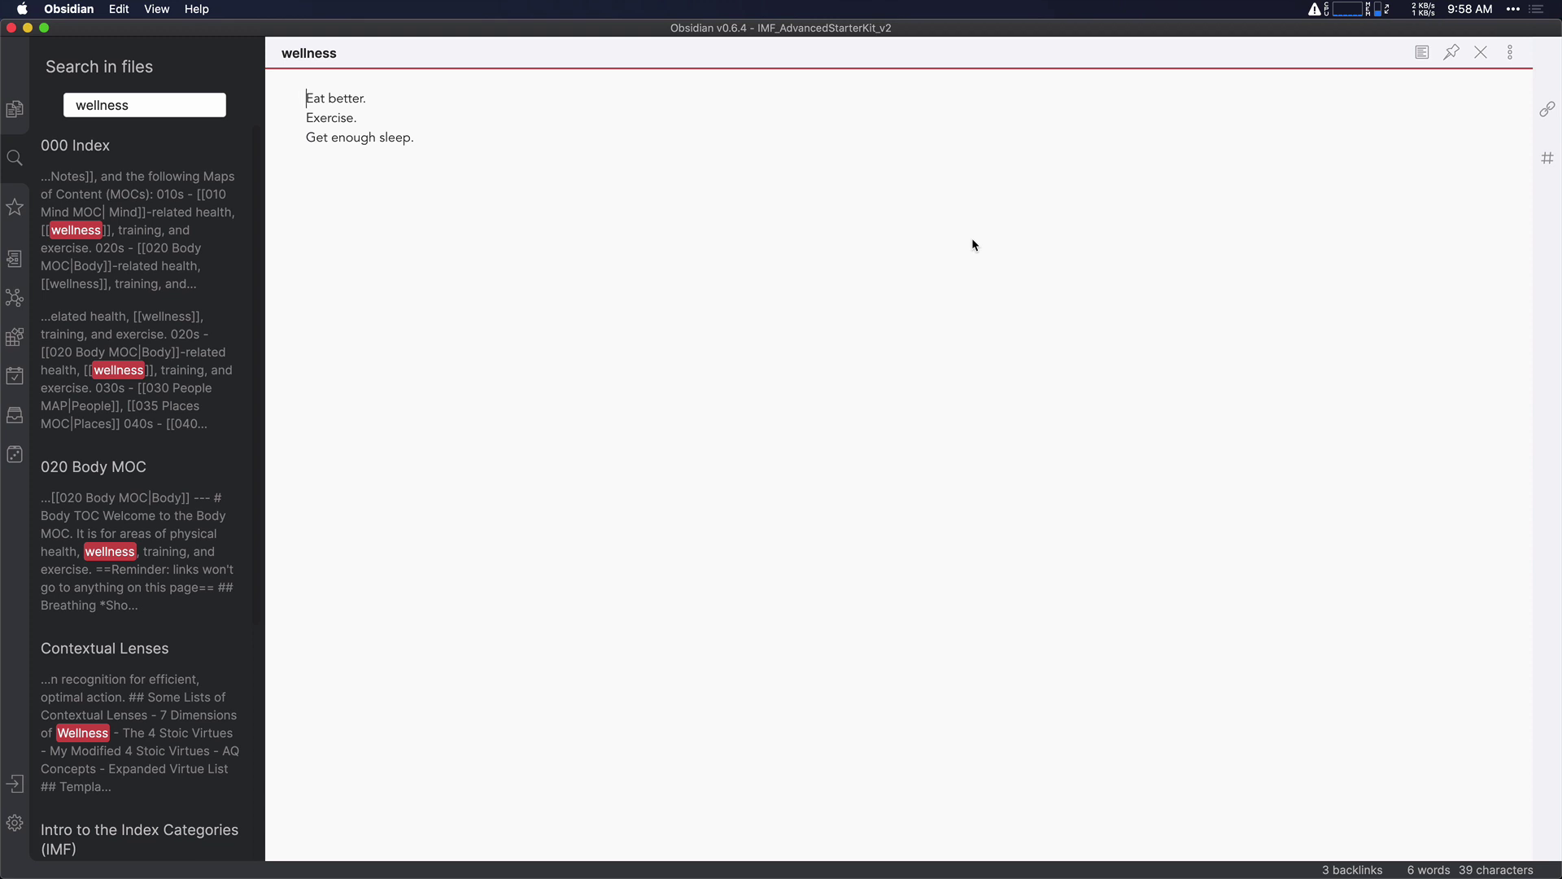
Show the wellness note's backlinks, visit 000 Index and 020 Body MOC from them, and check the Breathing Exercises TOC link.
click(1543, 115)
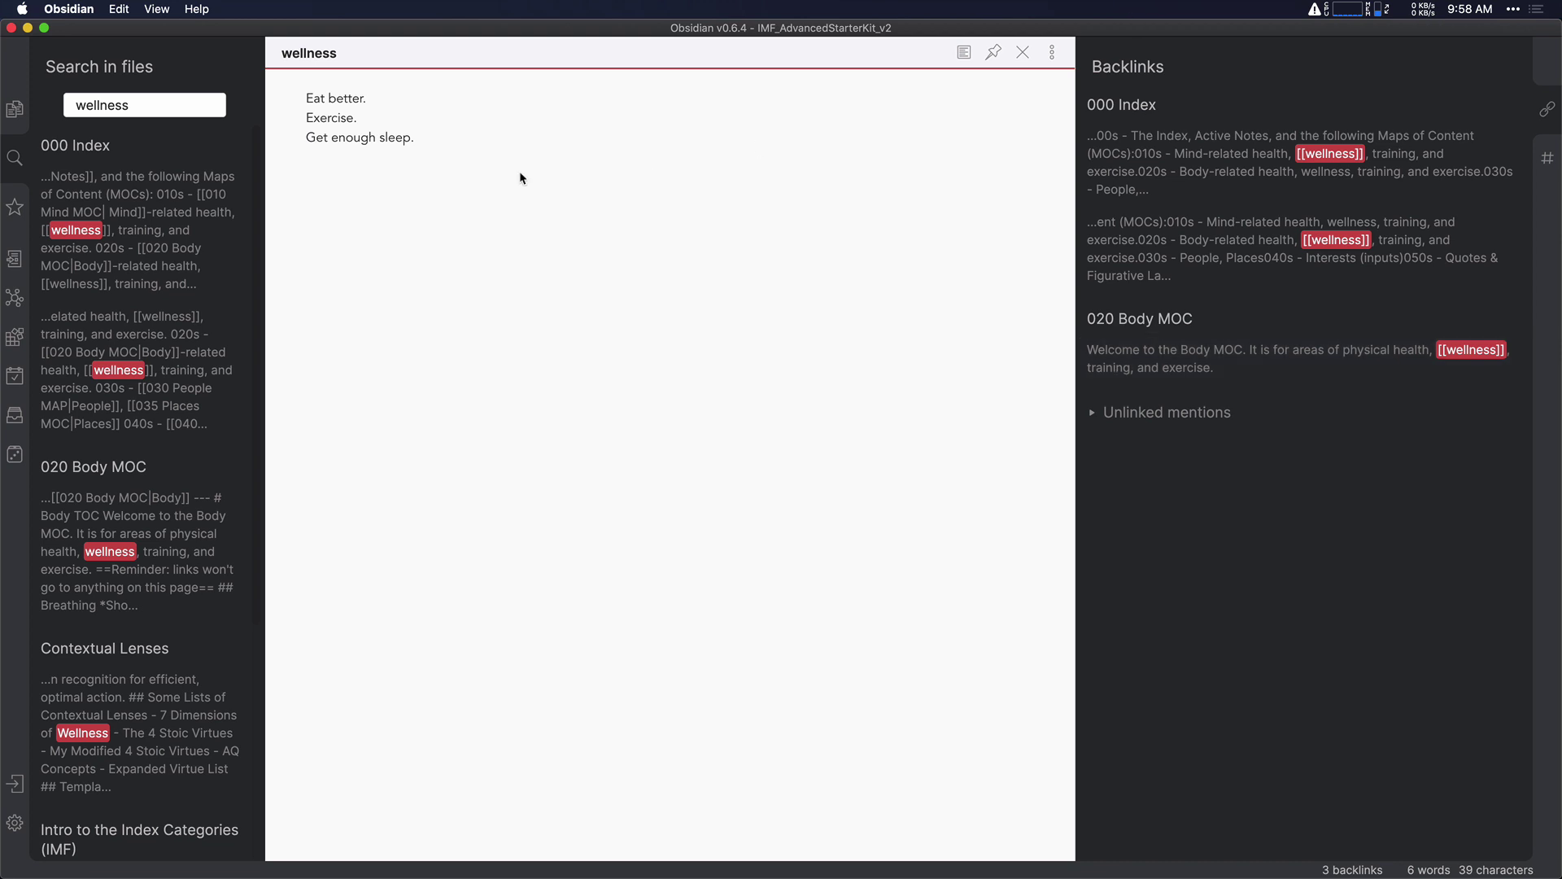
click(1167, 162)
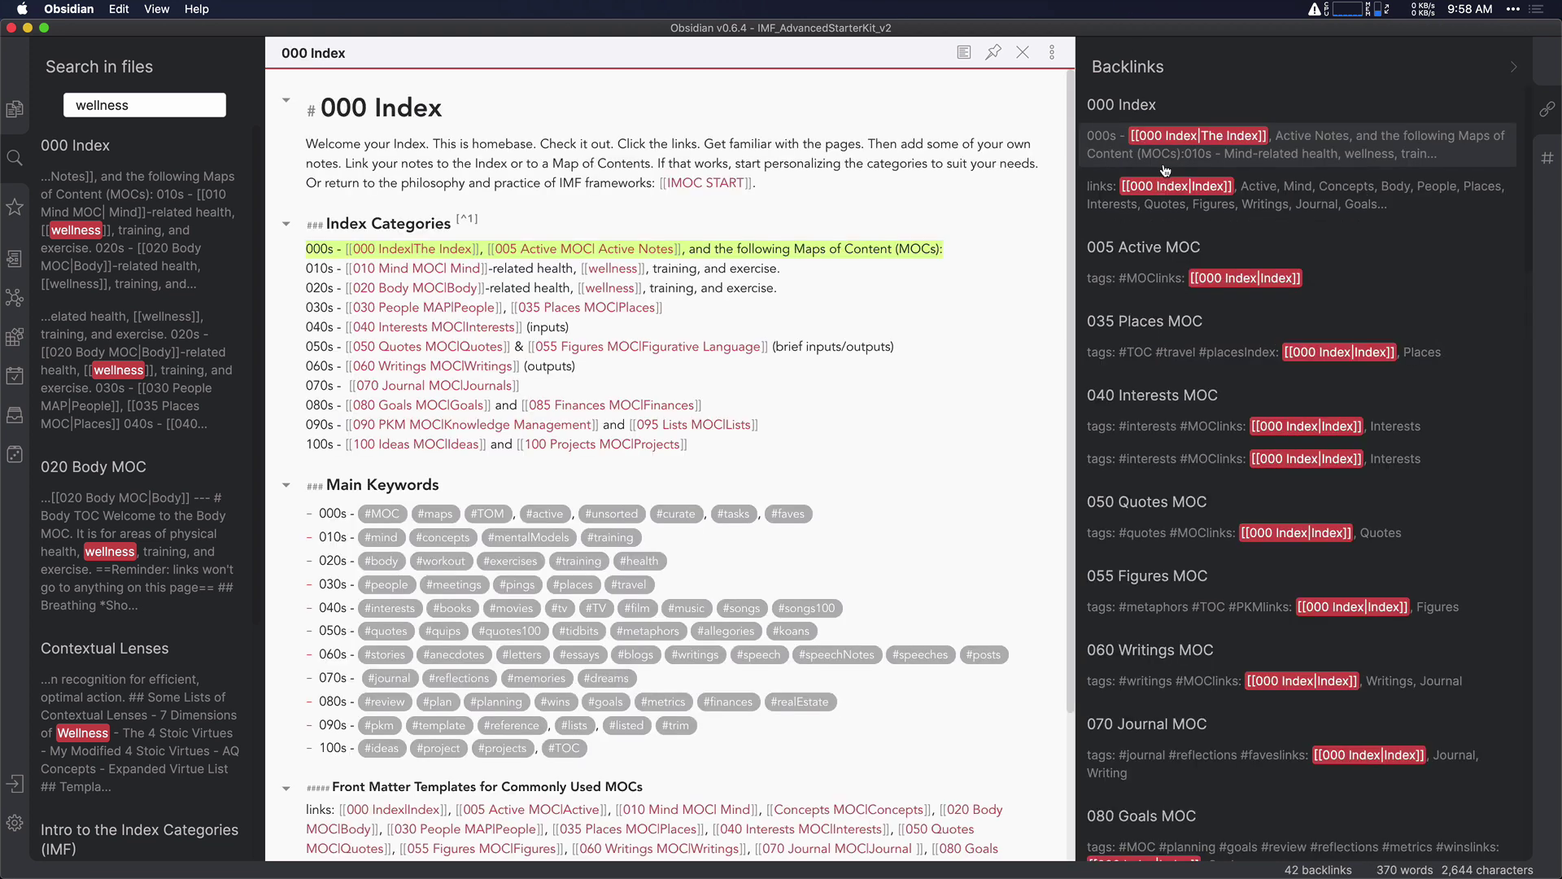
super+click(615, 286)
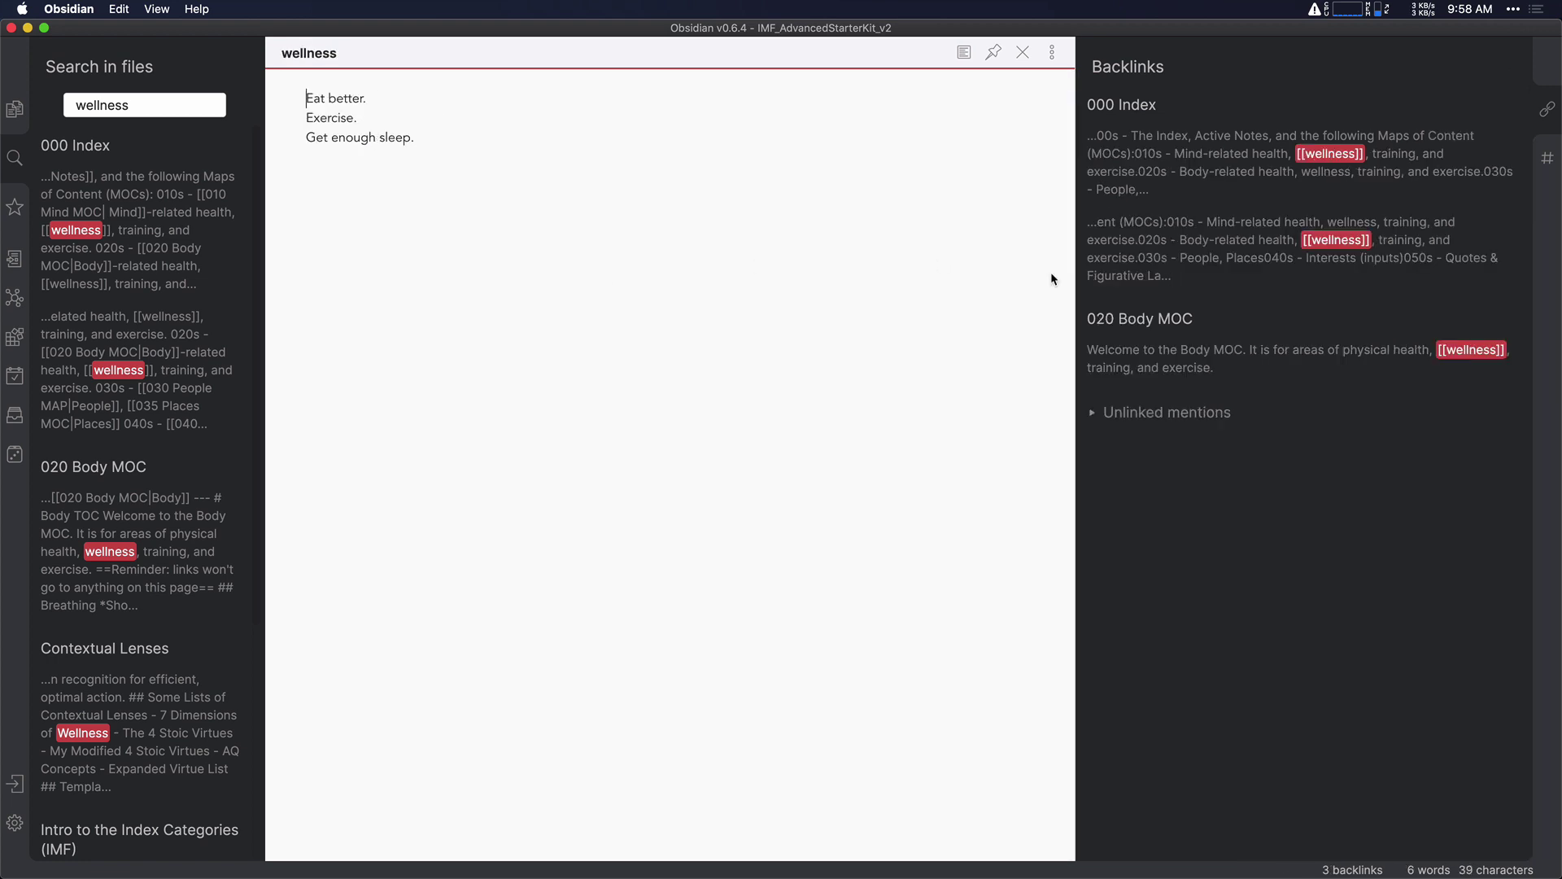
click(1215, 364)
mouse_move(691, 232)
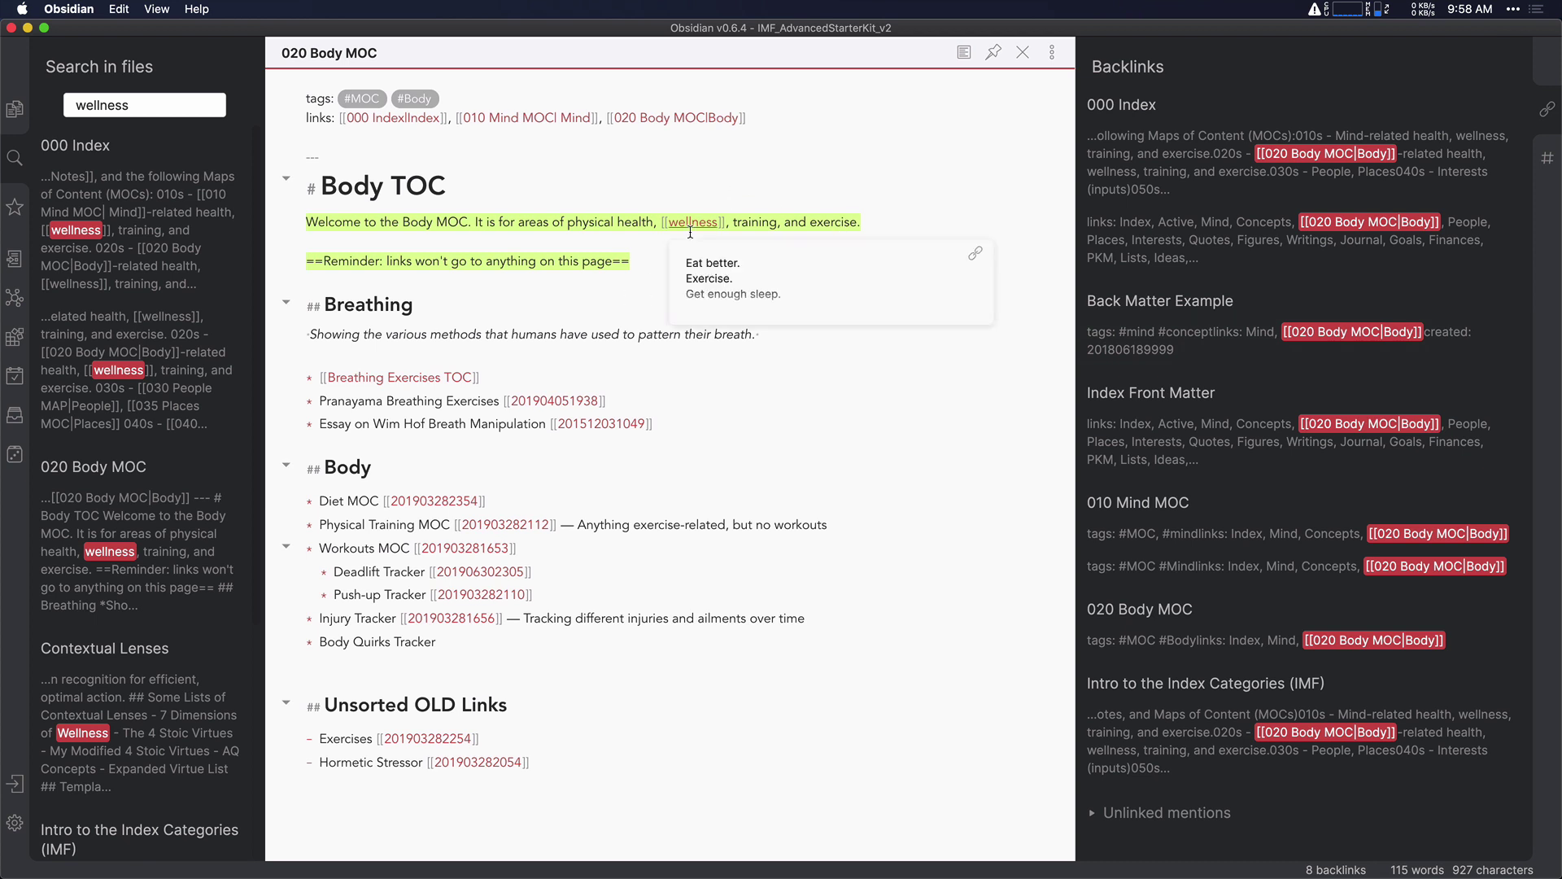
click(383, 377)
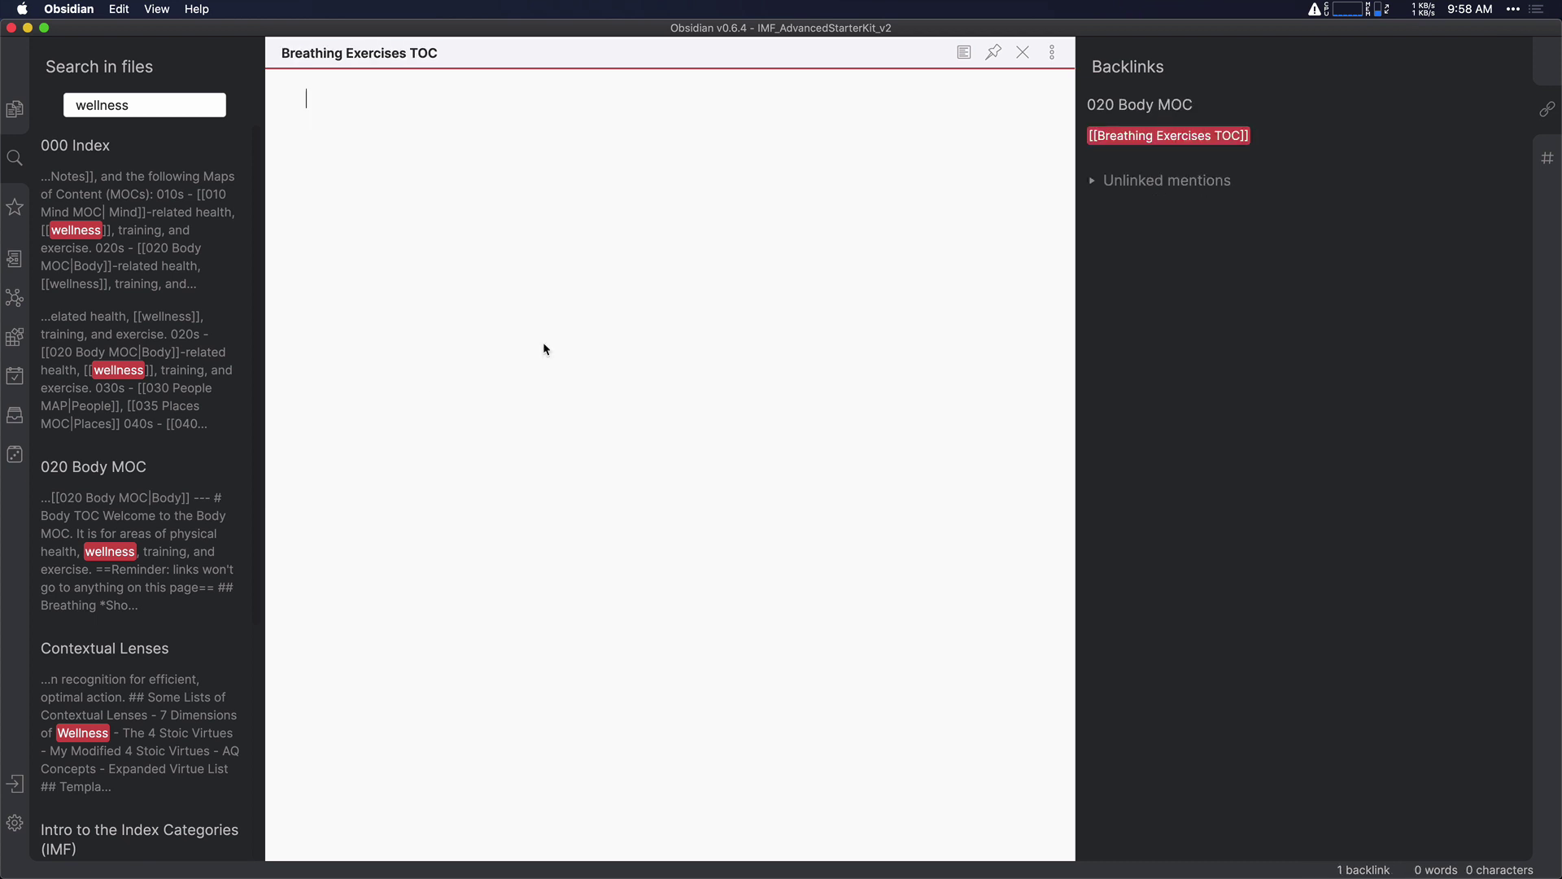
key(super+alt+Left)
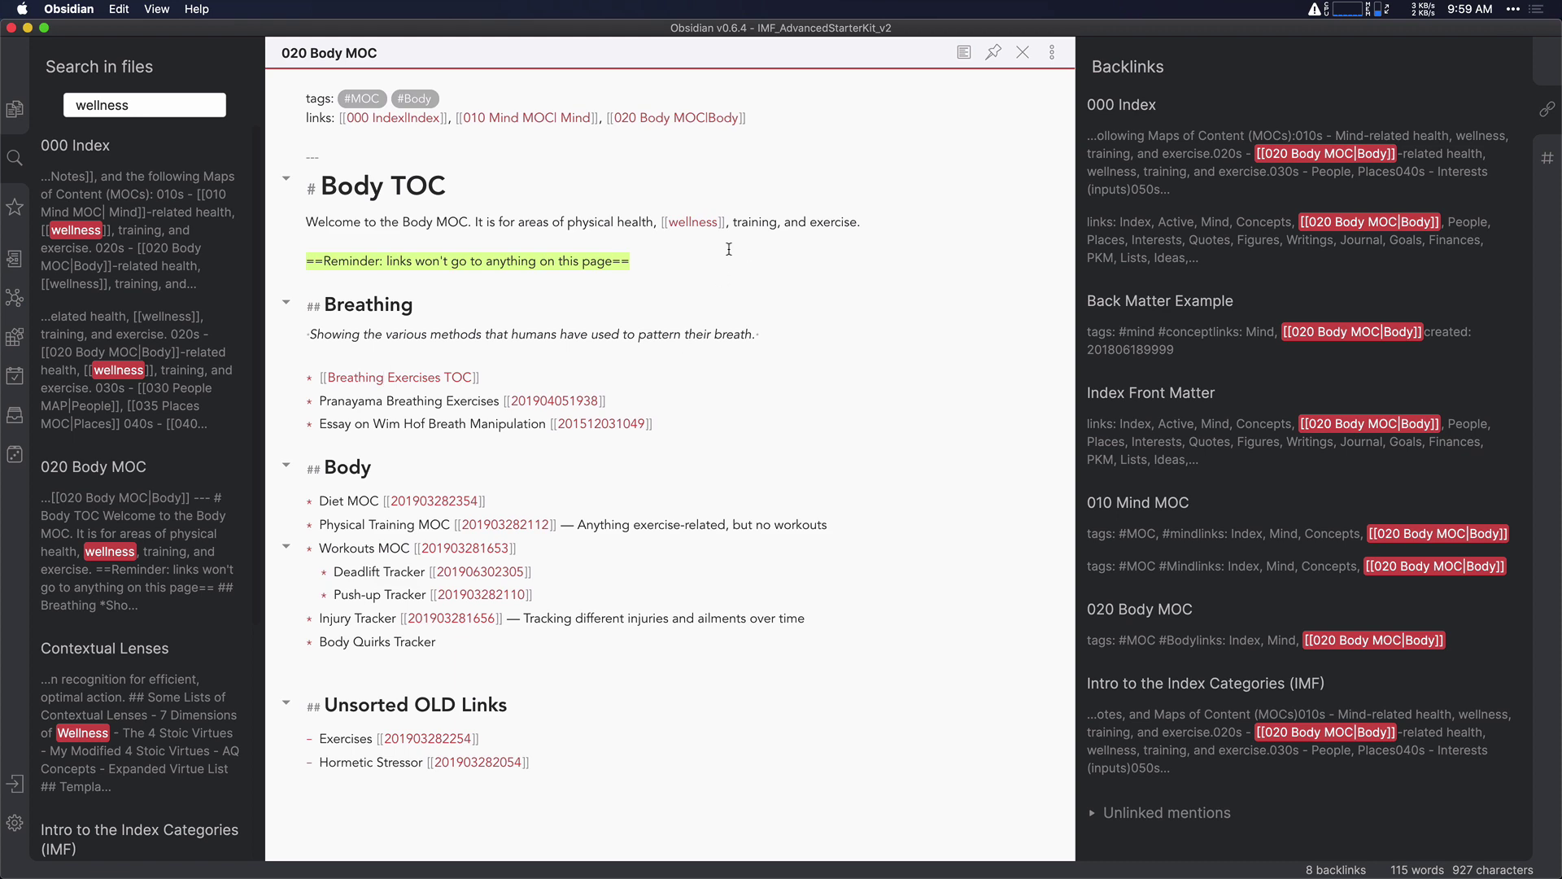
Go back to the wellness note from 020 Body MOC and expand its unlinked mentions.
click(693, 222)
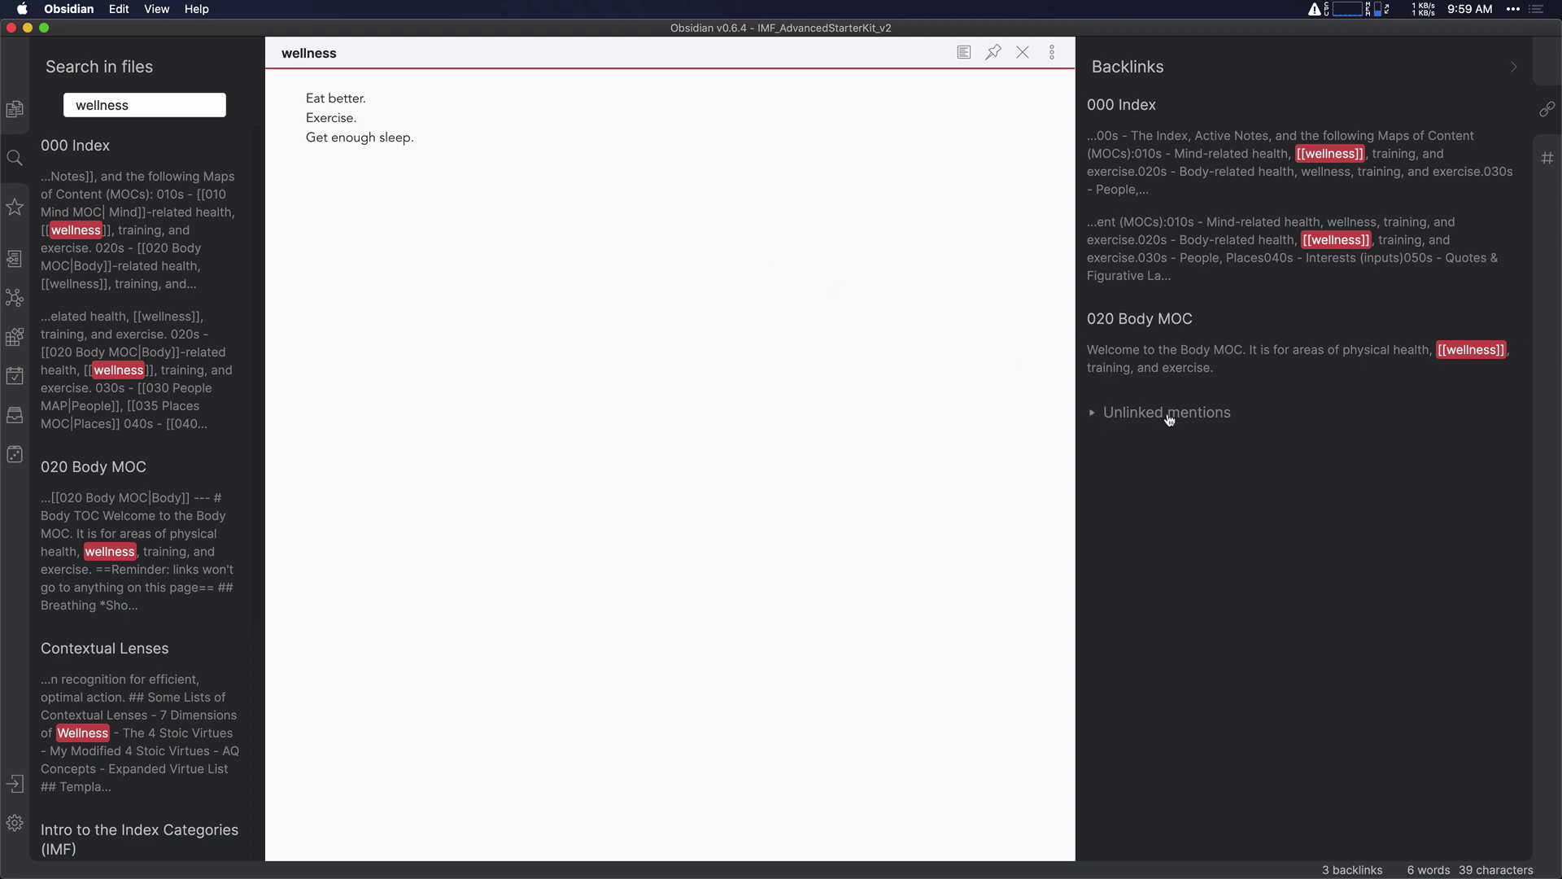
click(1095, 414)
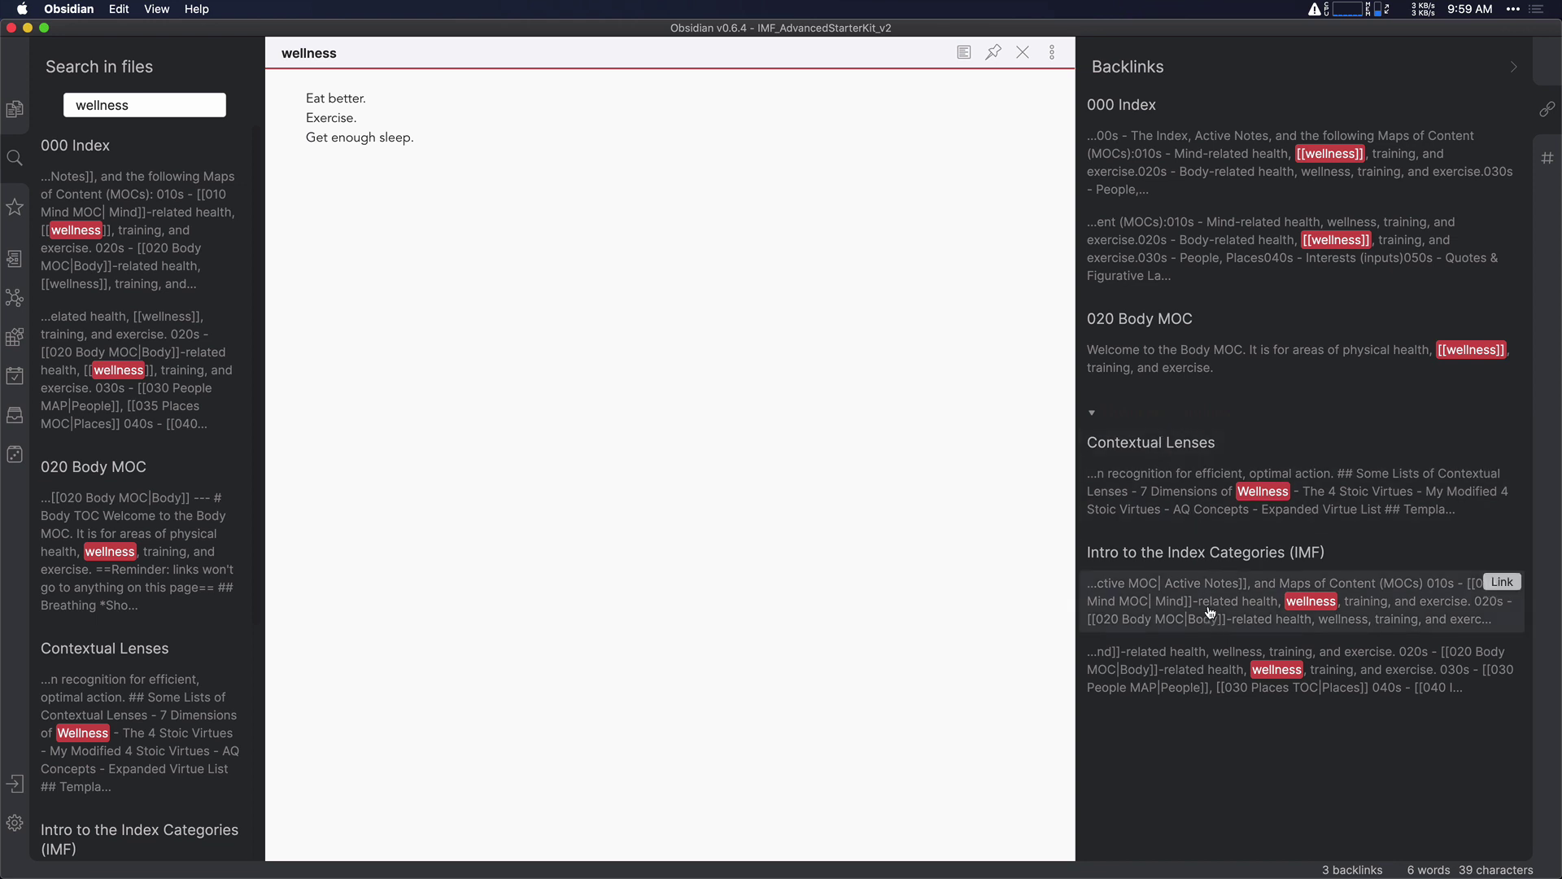
mouse_move(1507, 591)
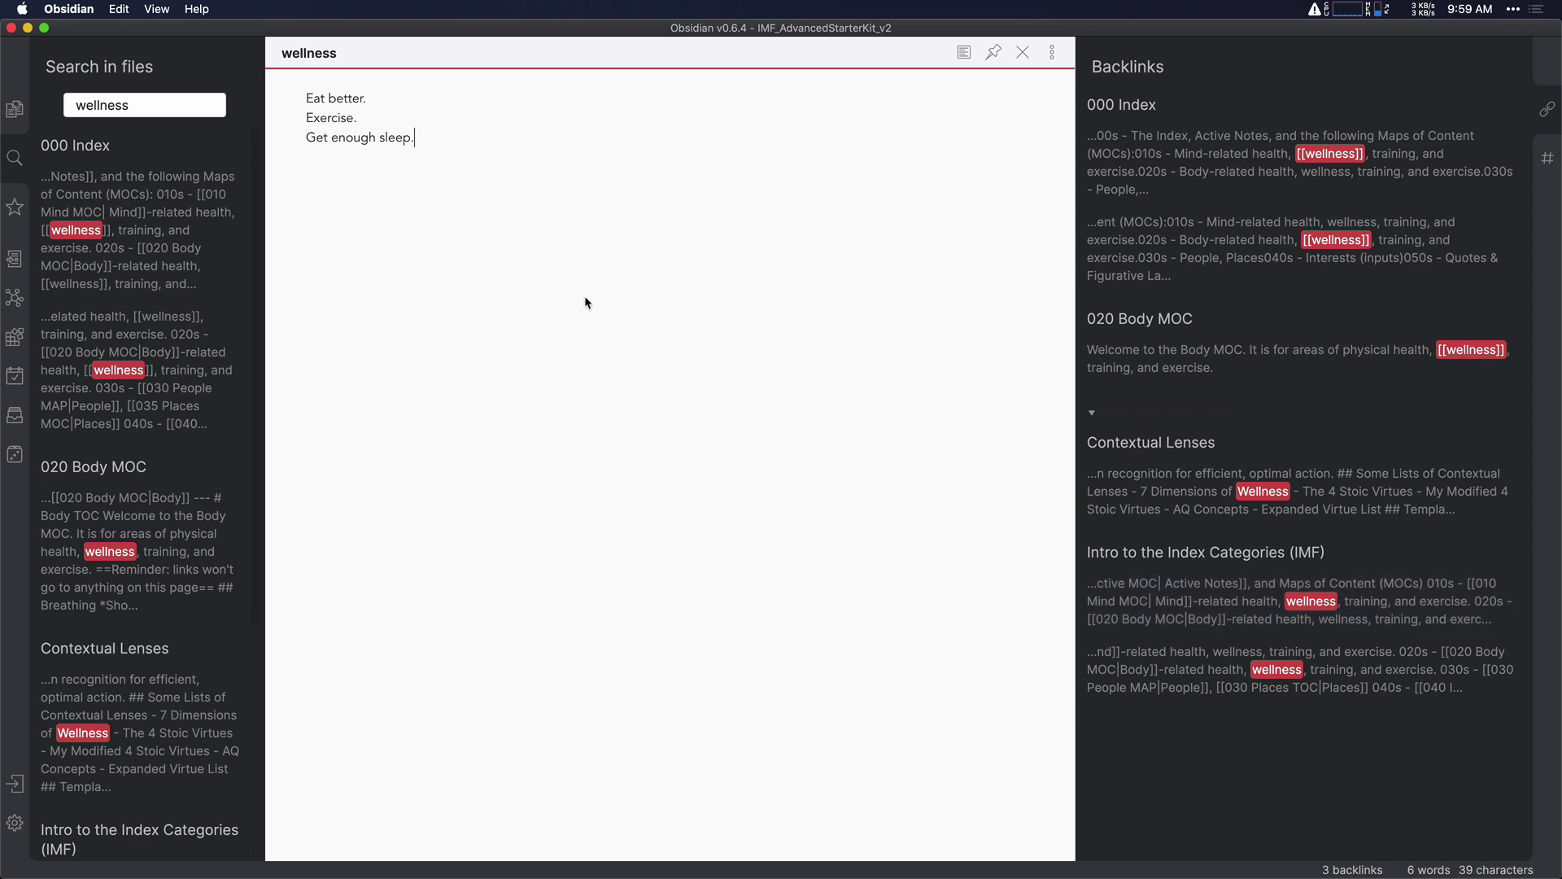
Create a new note titled "Explorations of Sleep".
click(15, 108)
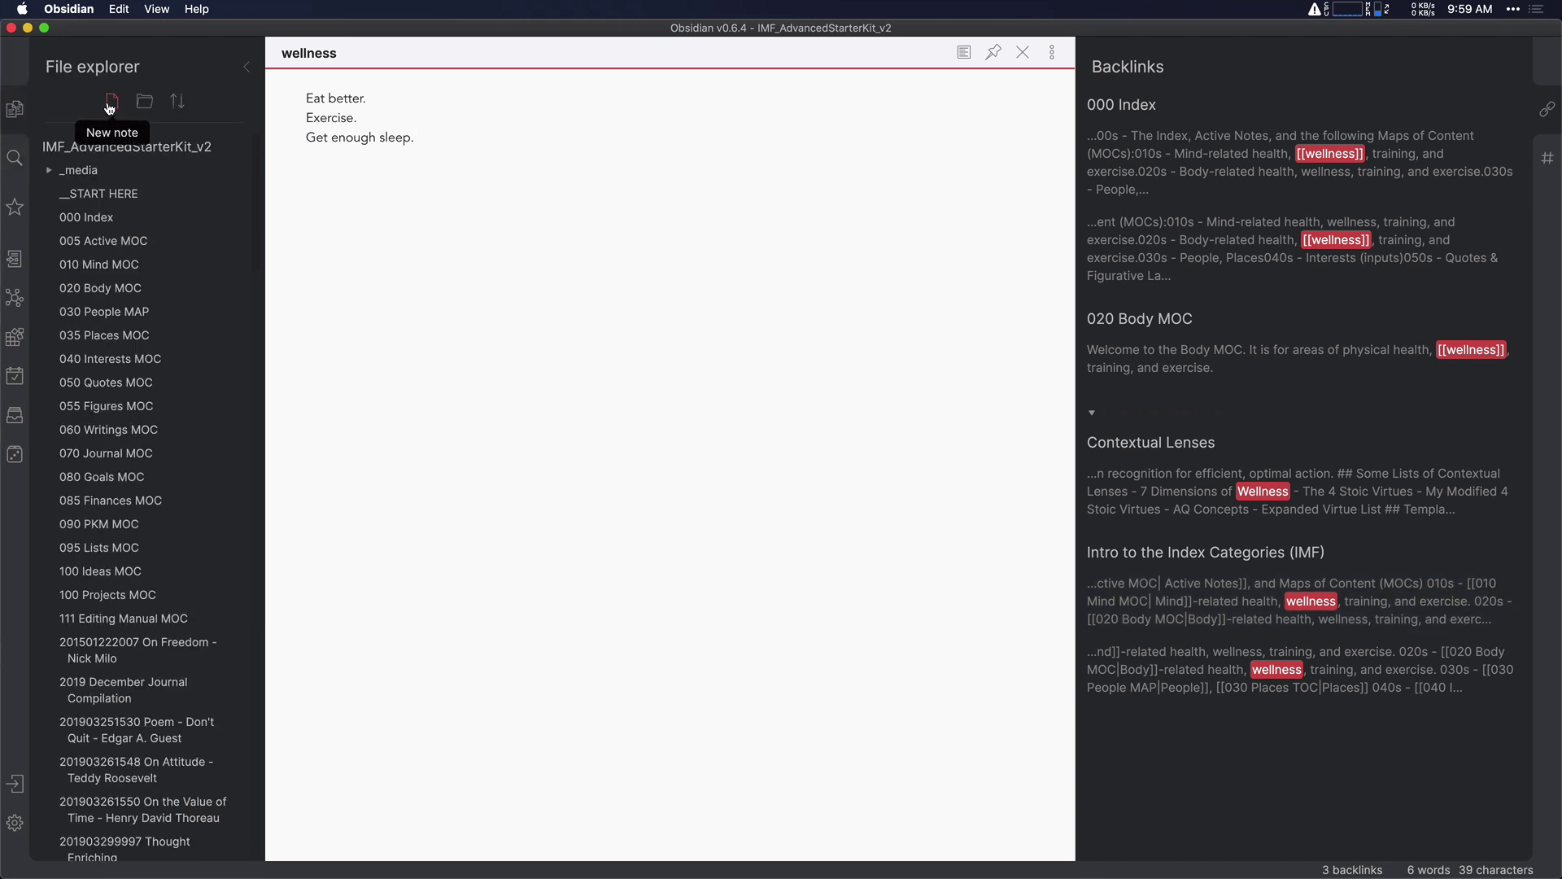
click(111, 101)
click(398, 60)
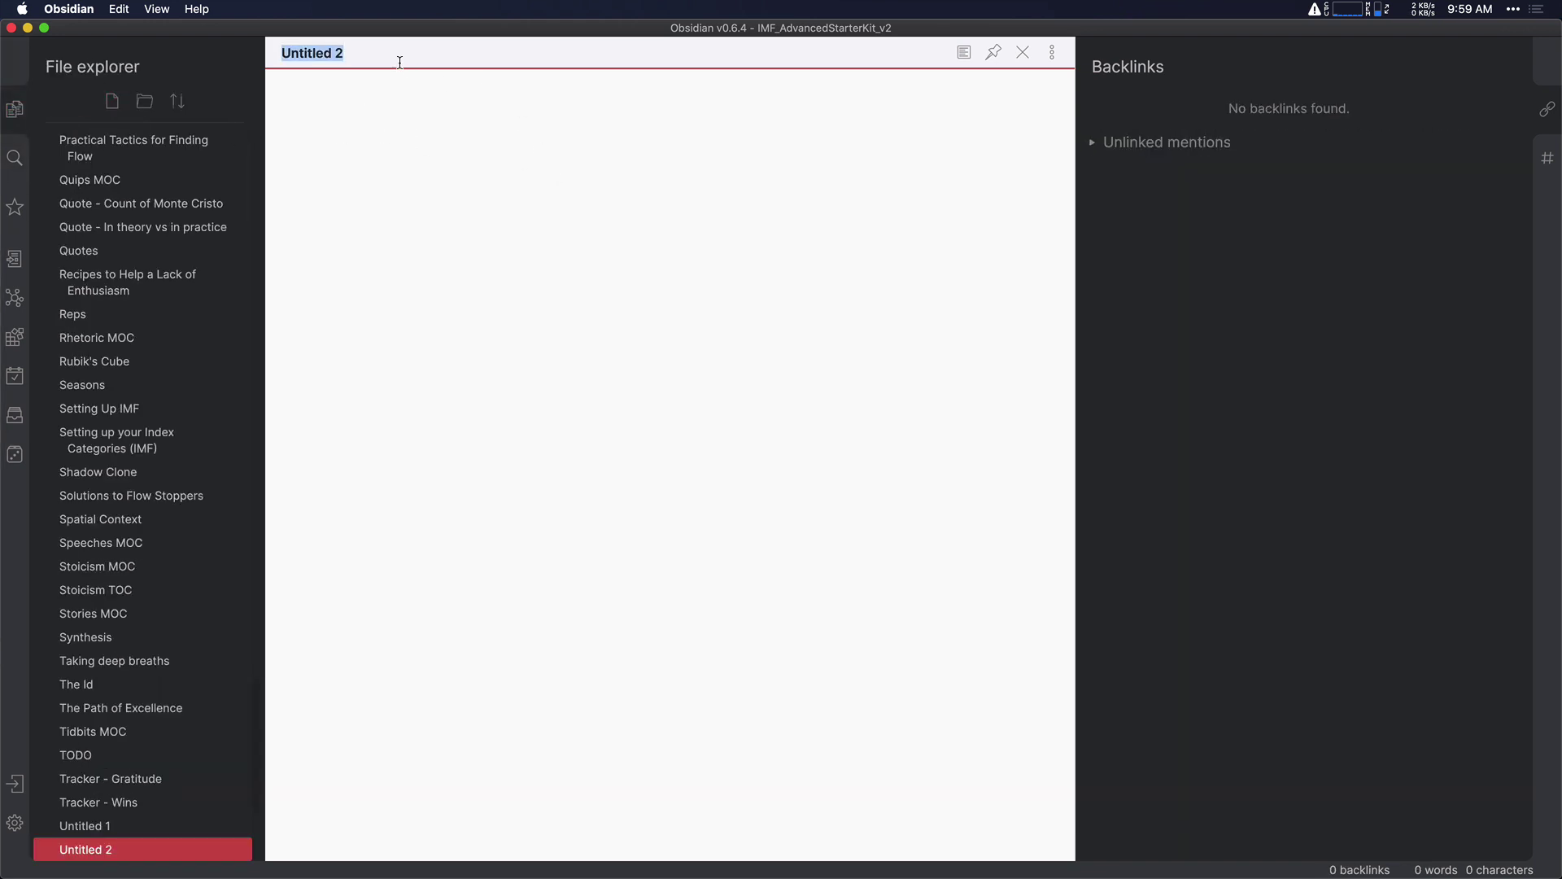
text(Explorations of Sleep)
click(466, 118)
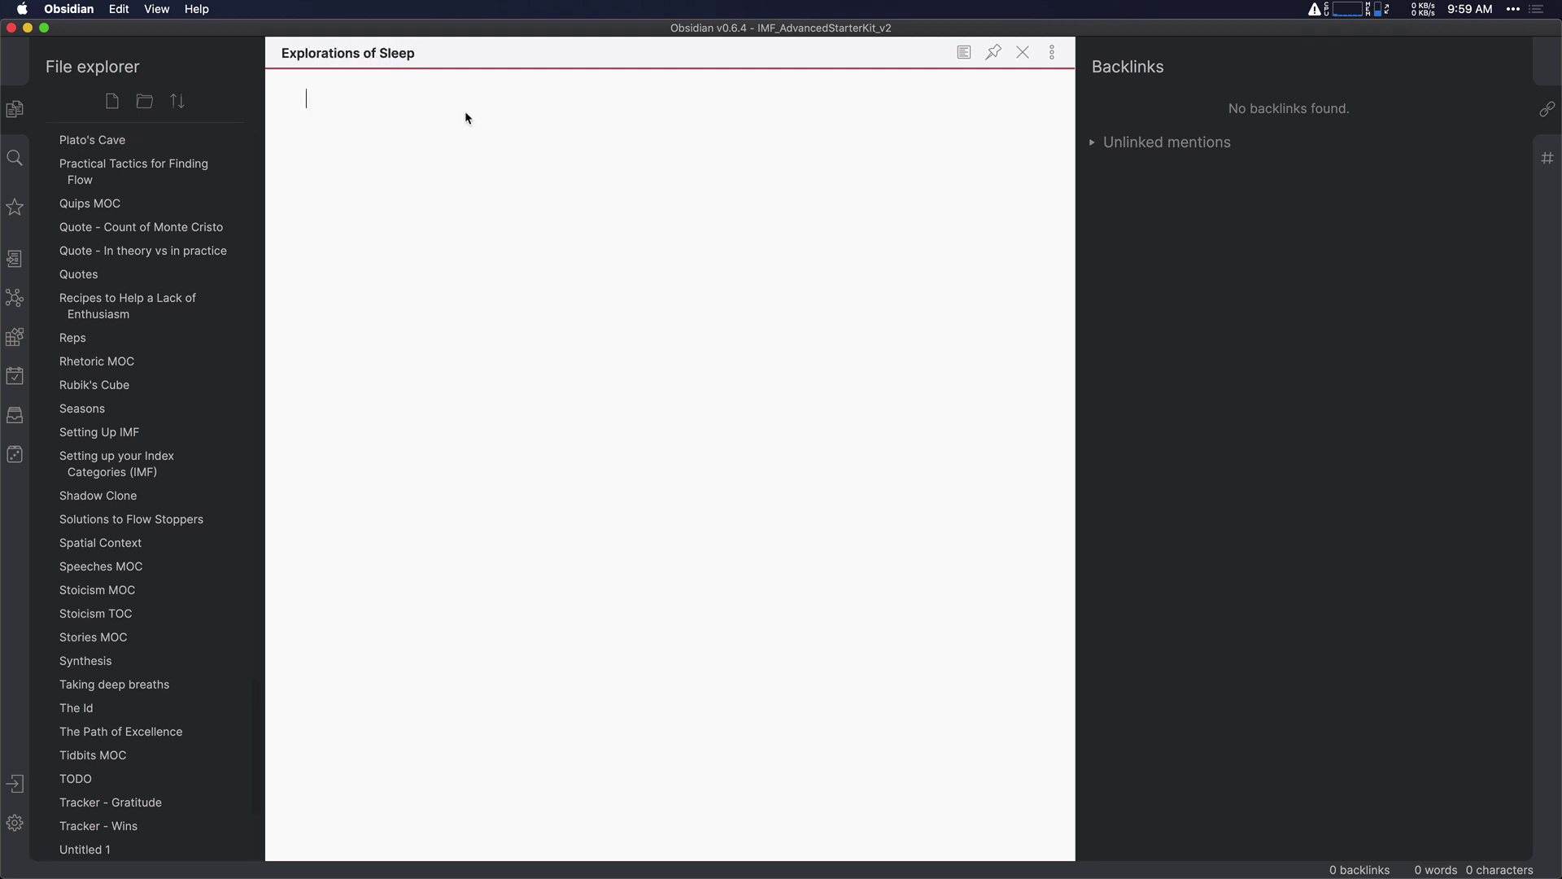
Fill the note with a lorem ipsum paragraph, followed by the separate line "This is a key component of wellness -- sleep.".
text(;s)
text(um)
key(Return)
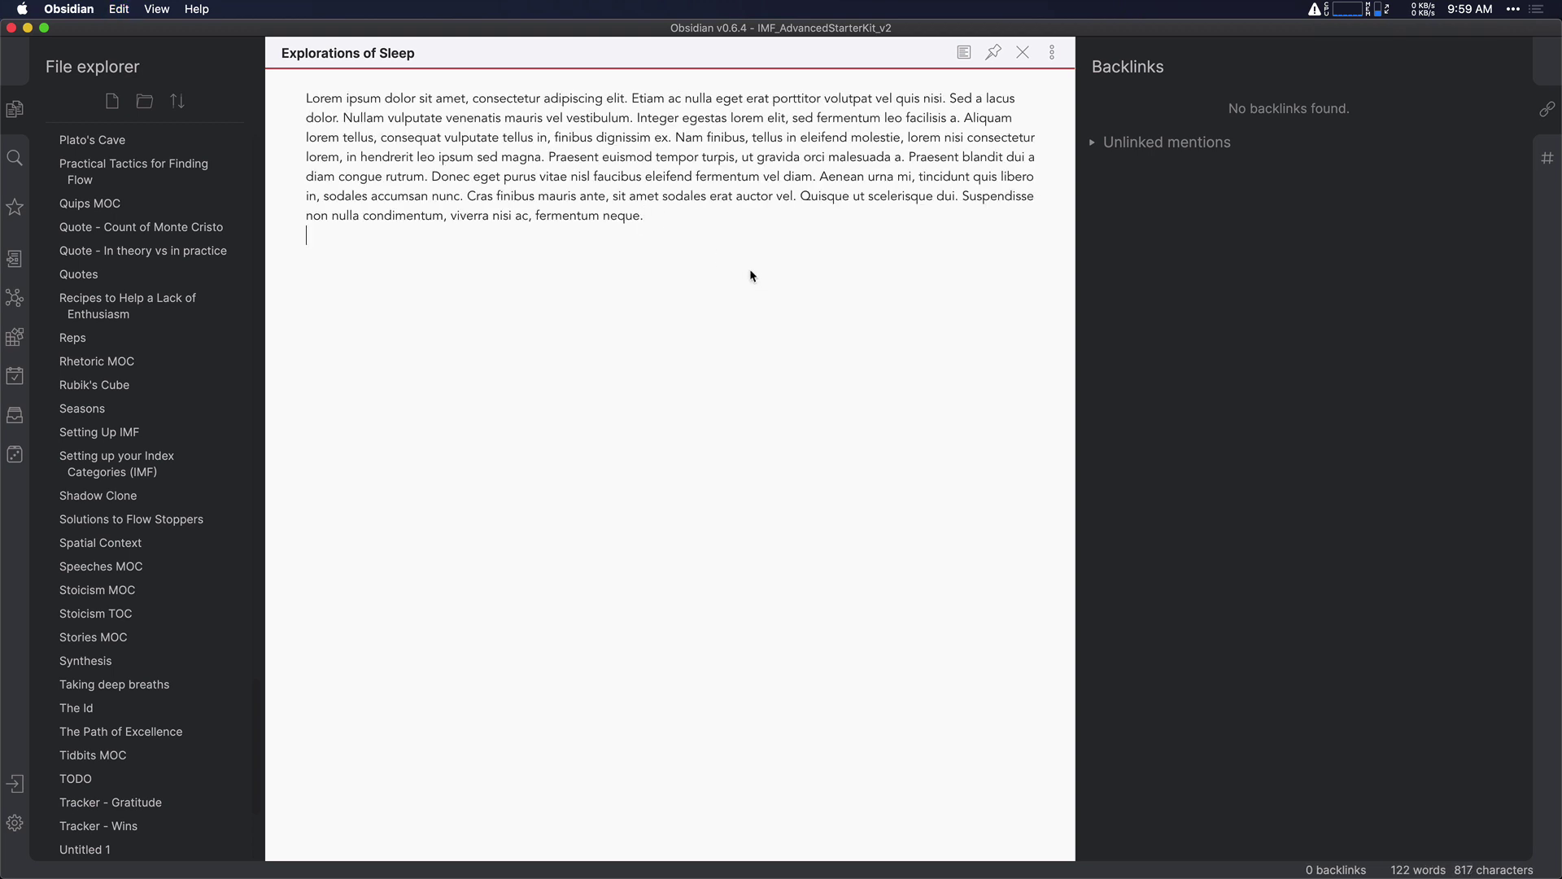
key(Return)
text(This is a key component of )
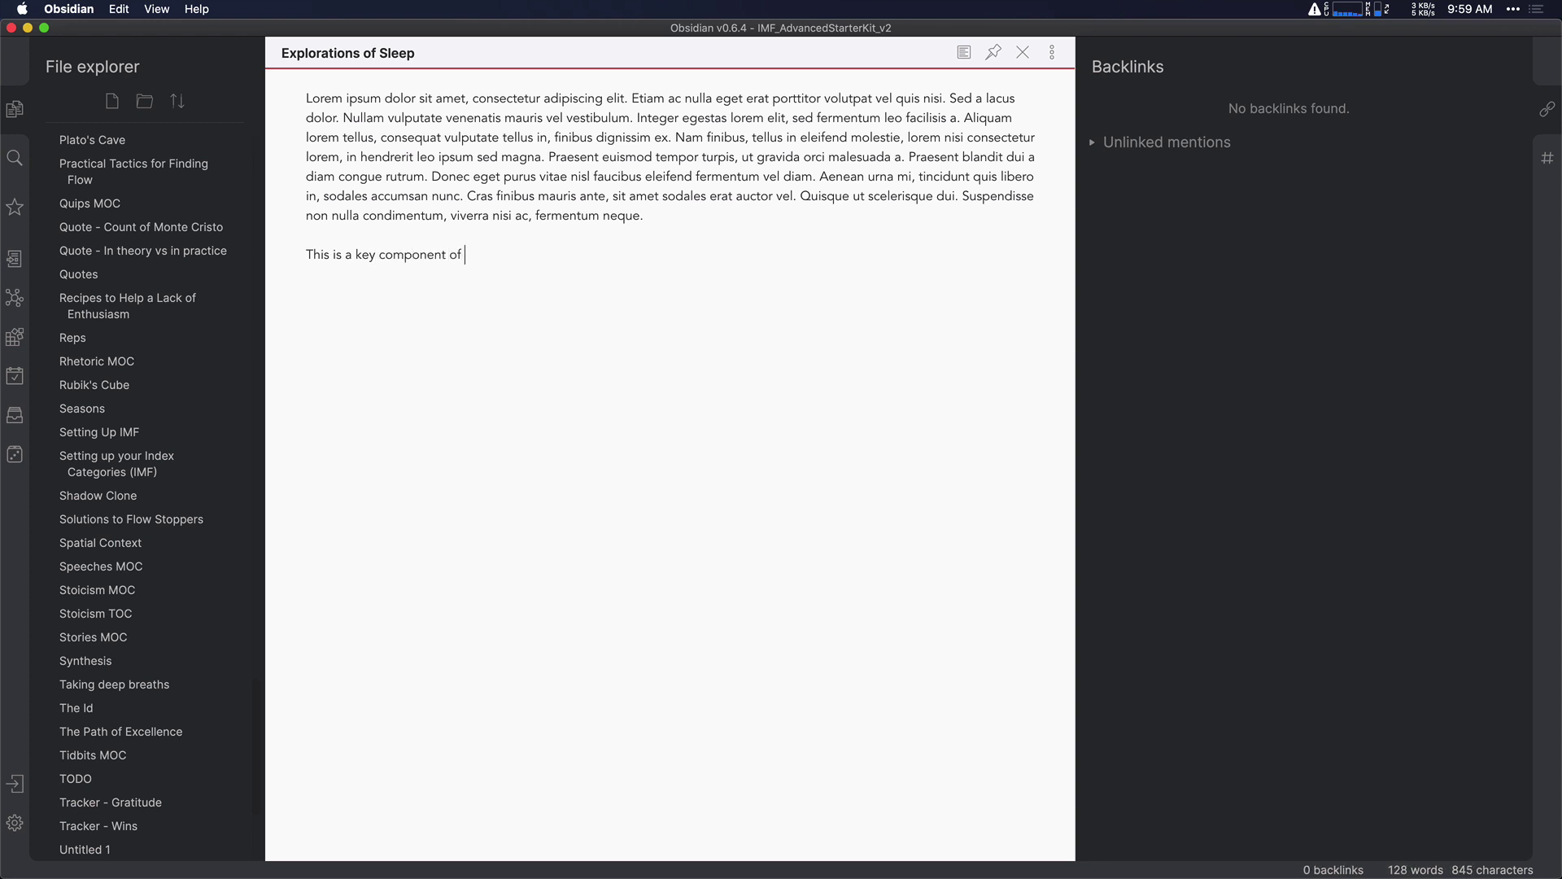
text(wellness -- sleep.)
Reopen the wellness note from the search results and link its unlinked mention in Explorations of Sleep.
click(14, 157)
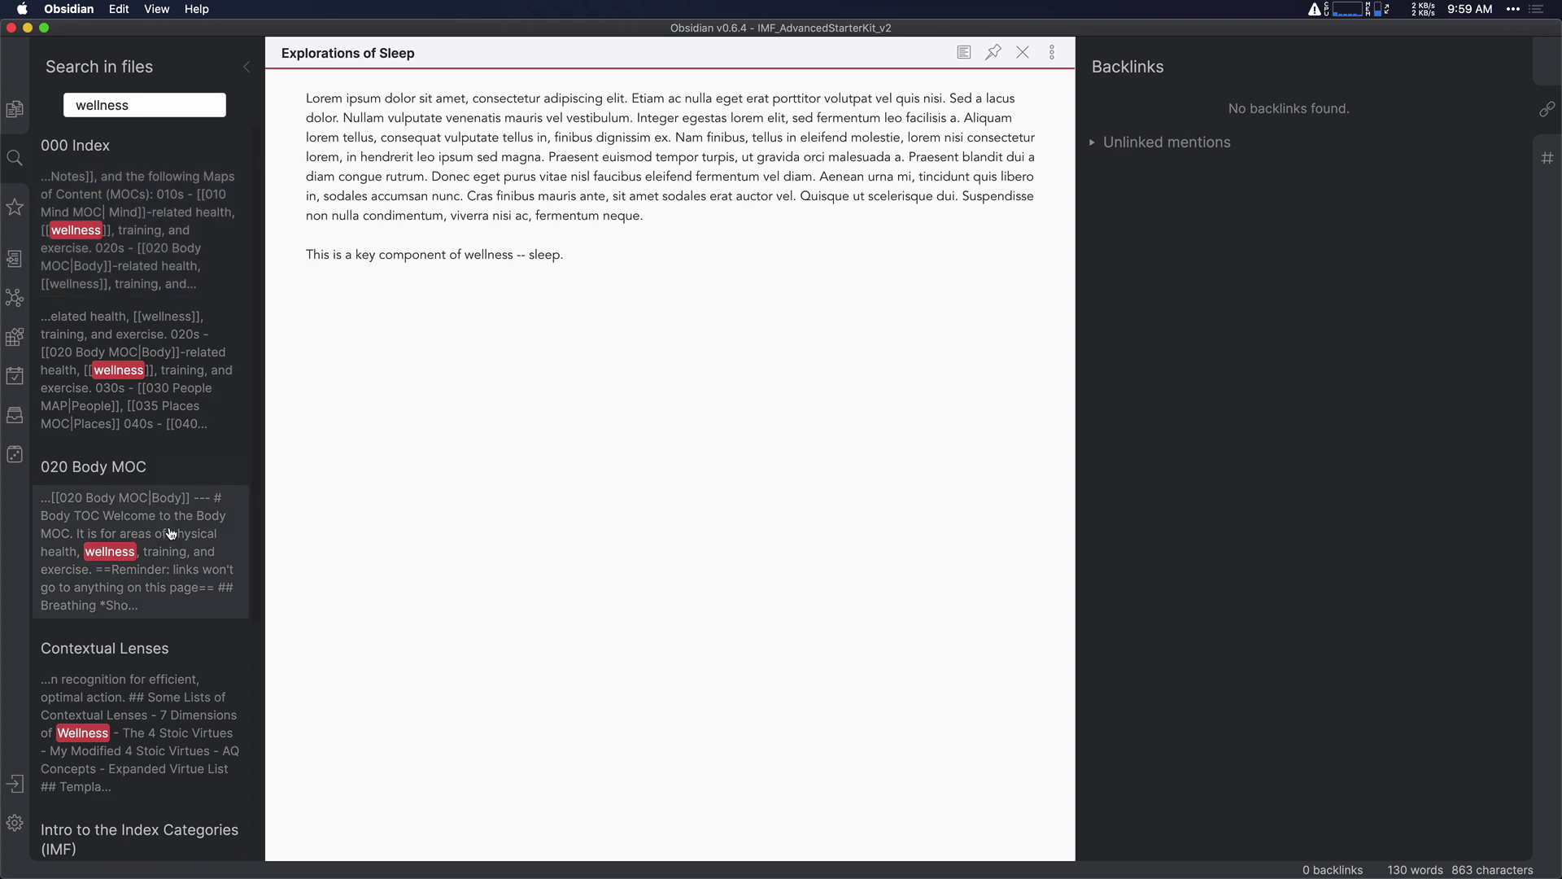
scroll(140, 394, down, 5)
click(97, 826)
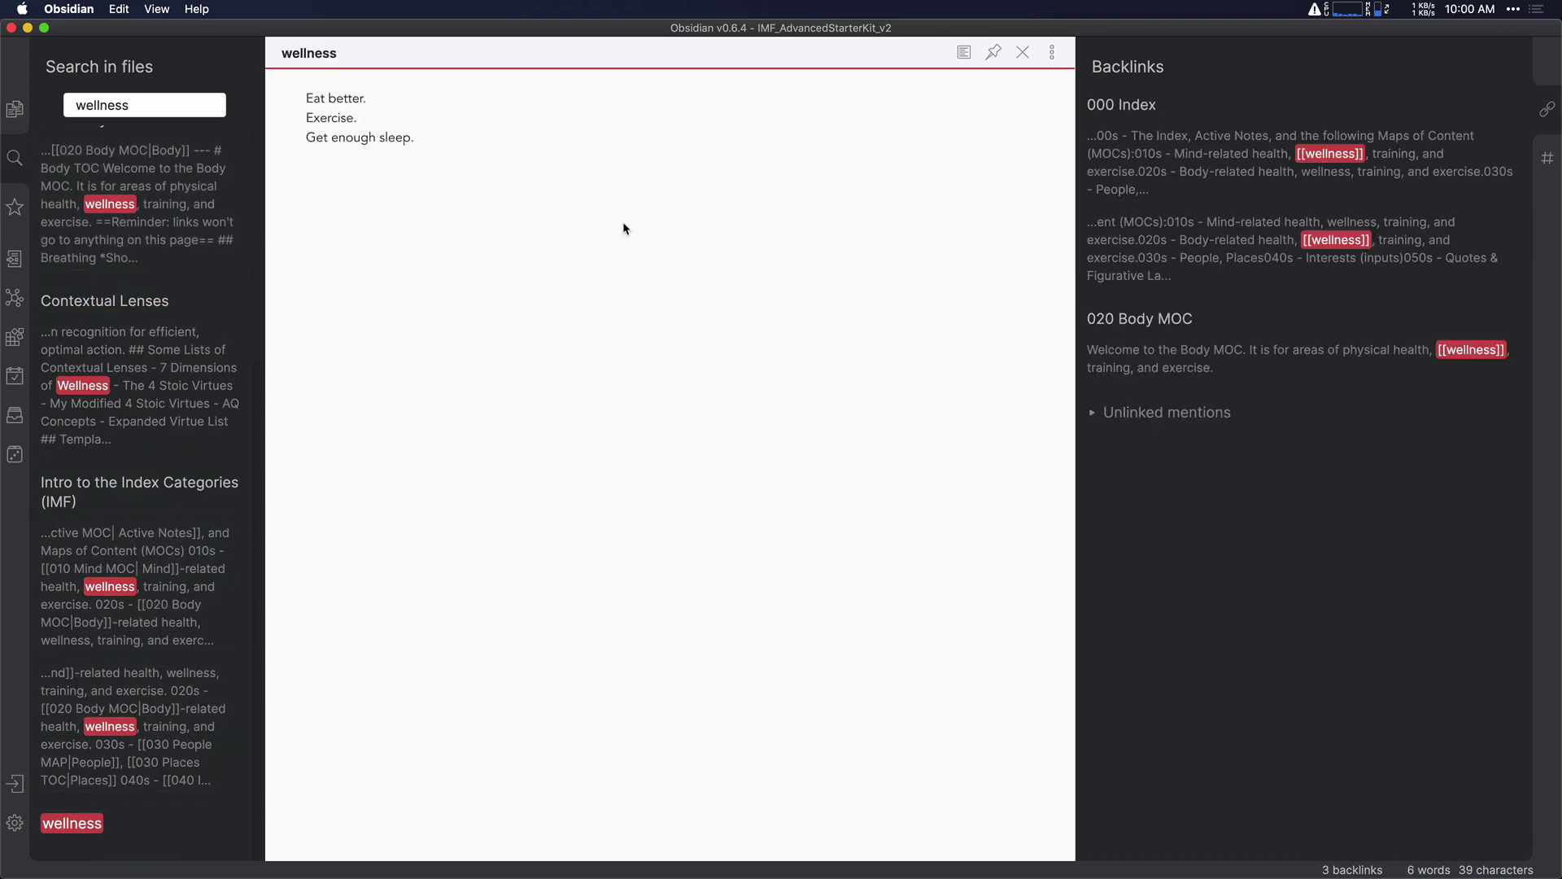
click(1091, 415)
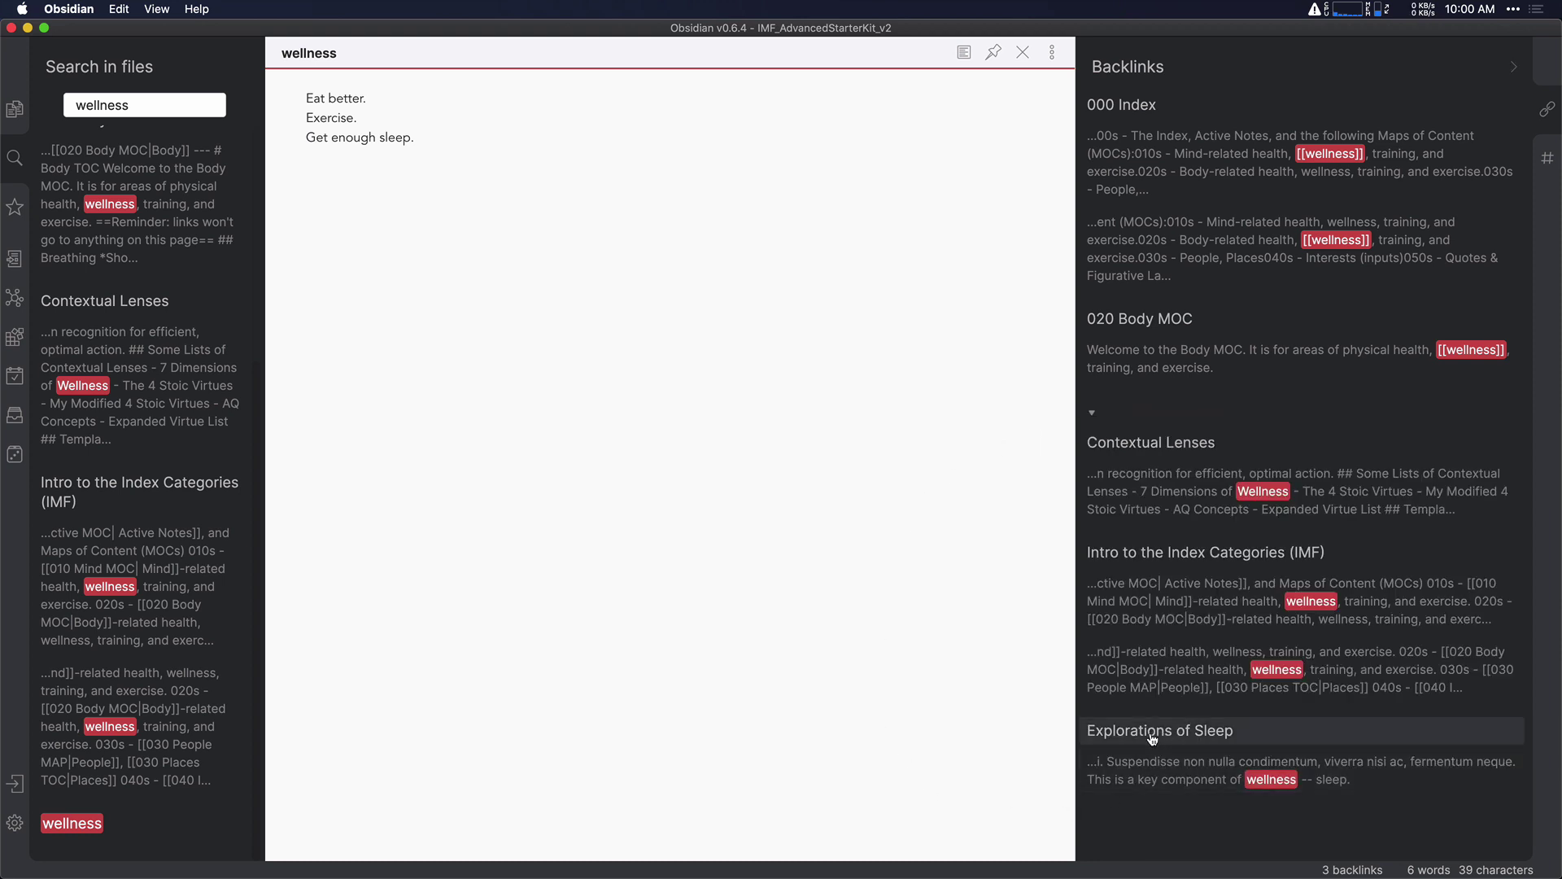
mouse_move(1184, 781)
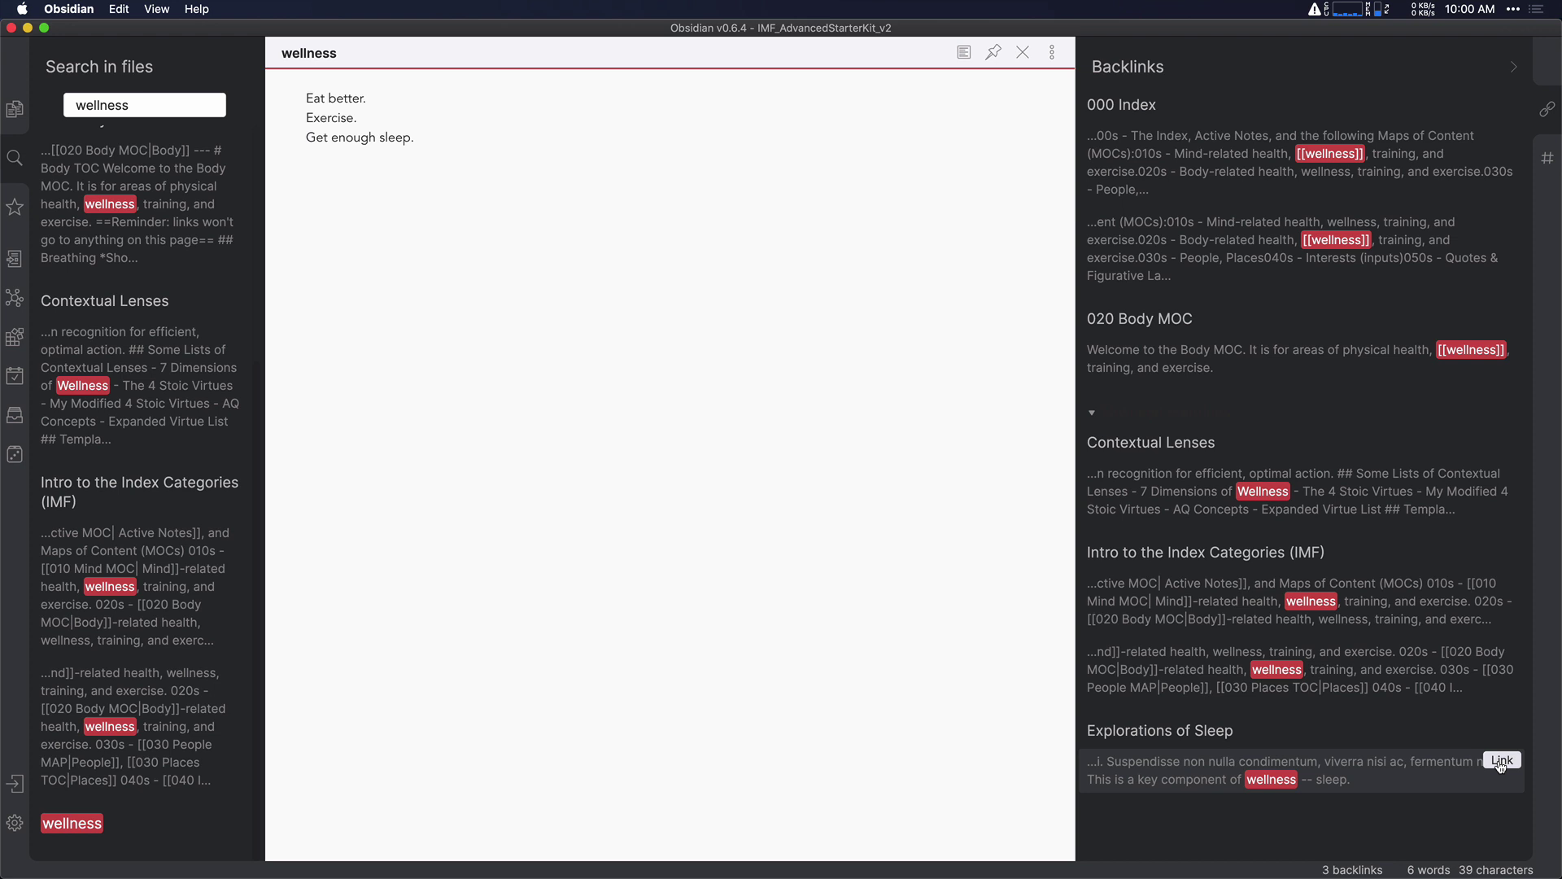
click(1501, 761)
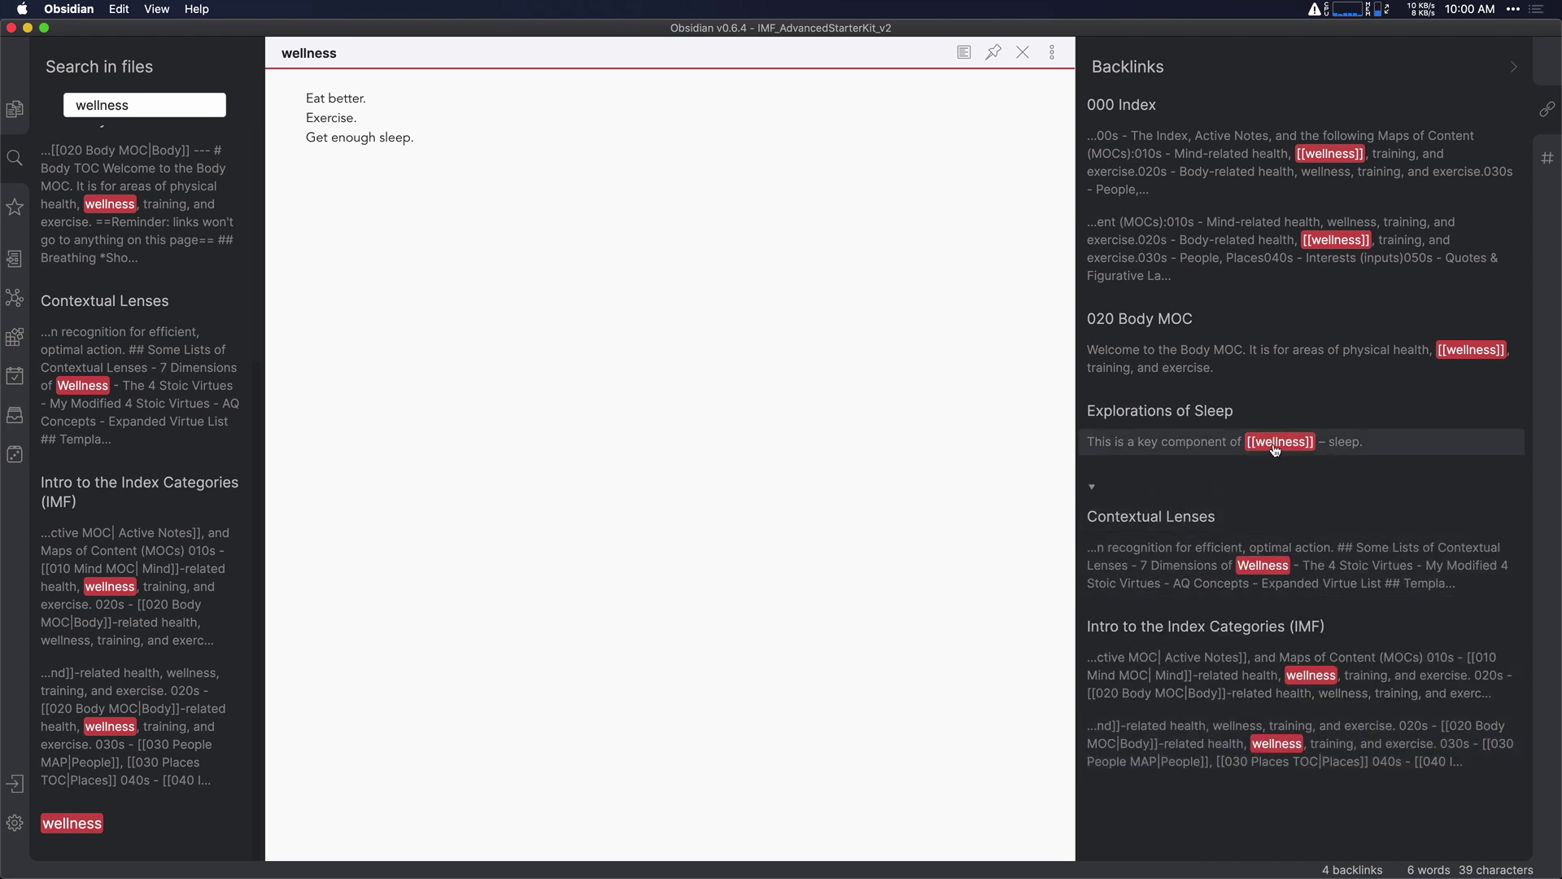
Open Explorations of Sleep from its backlink, preview its wellness link, follow it back to the wellness note and expand the unlinked mentions.
click(1197, 445)
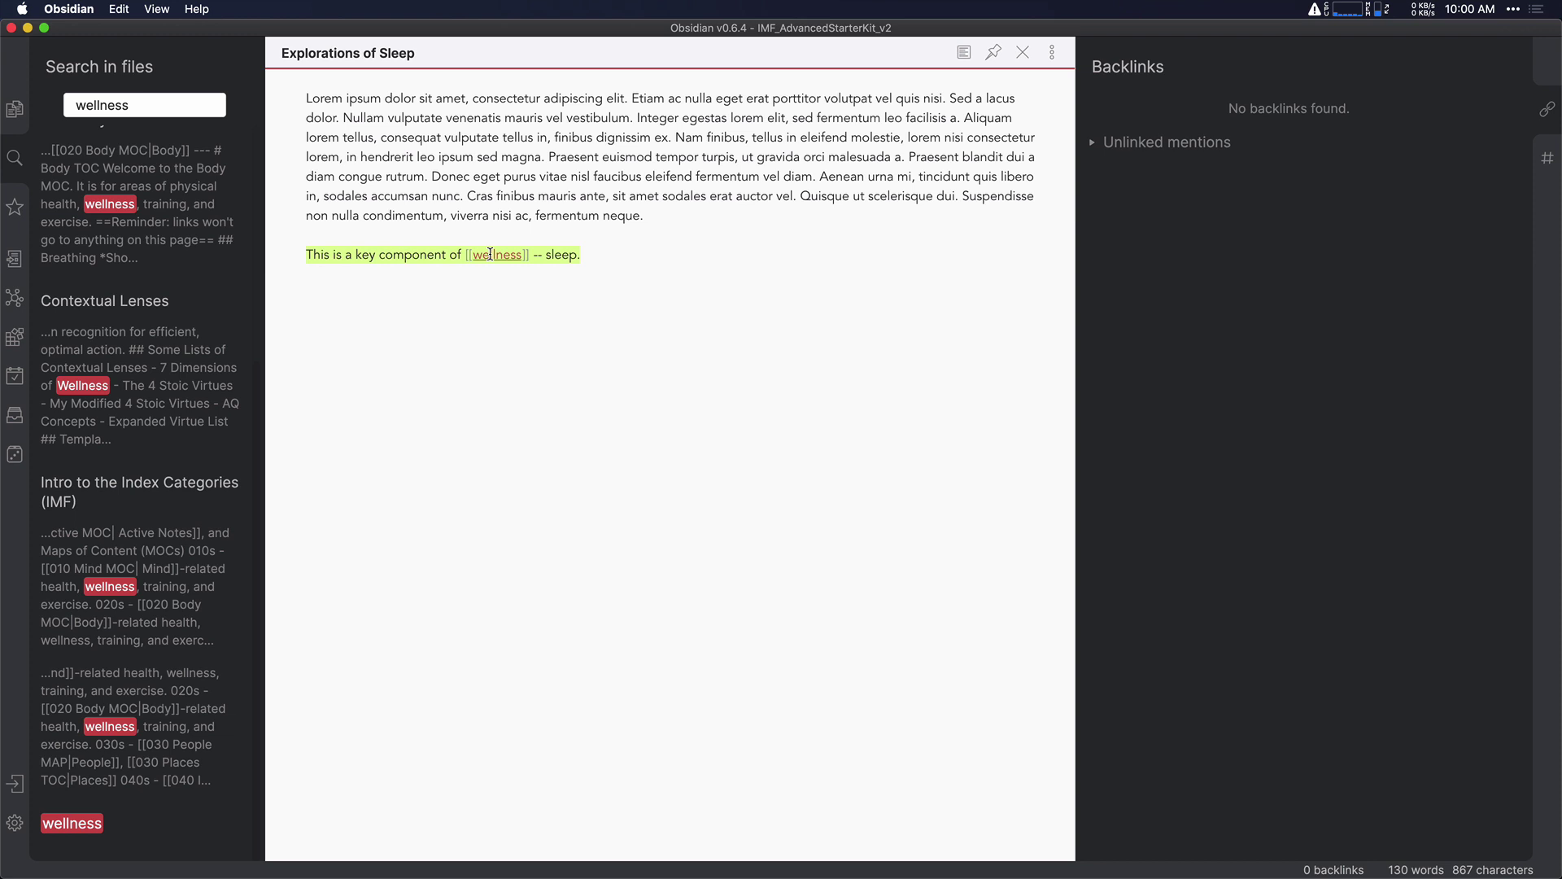
mouse_move(490, 253)
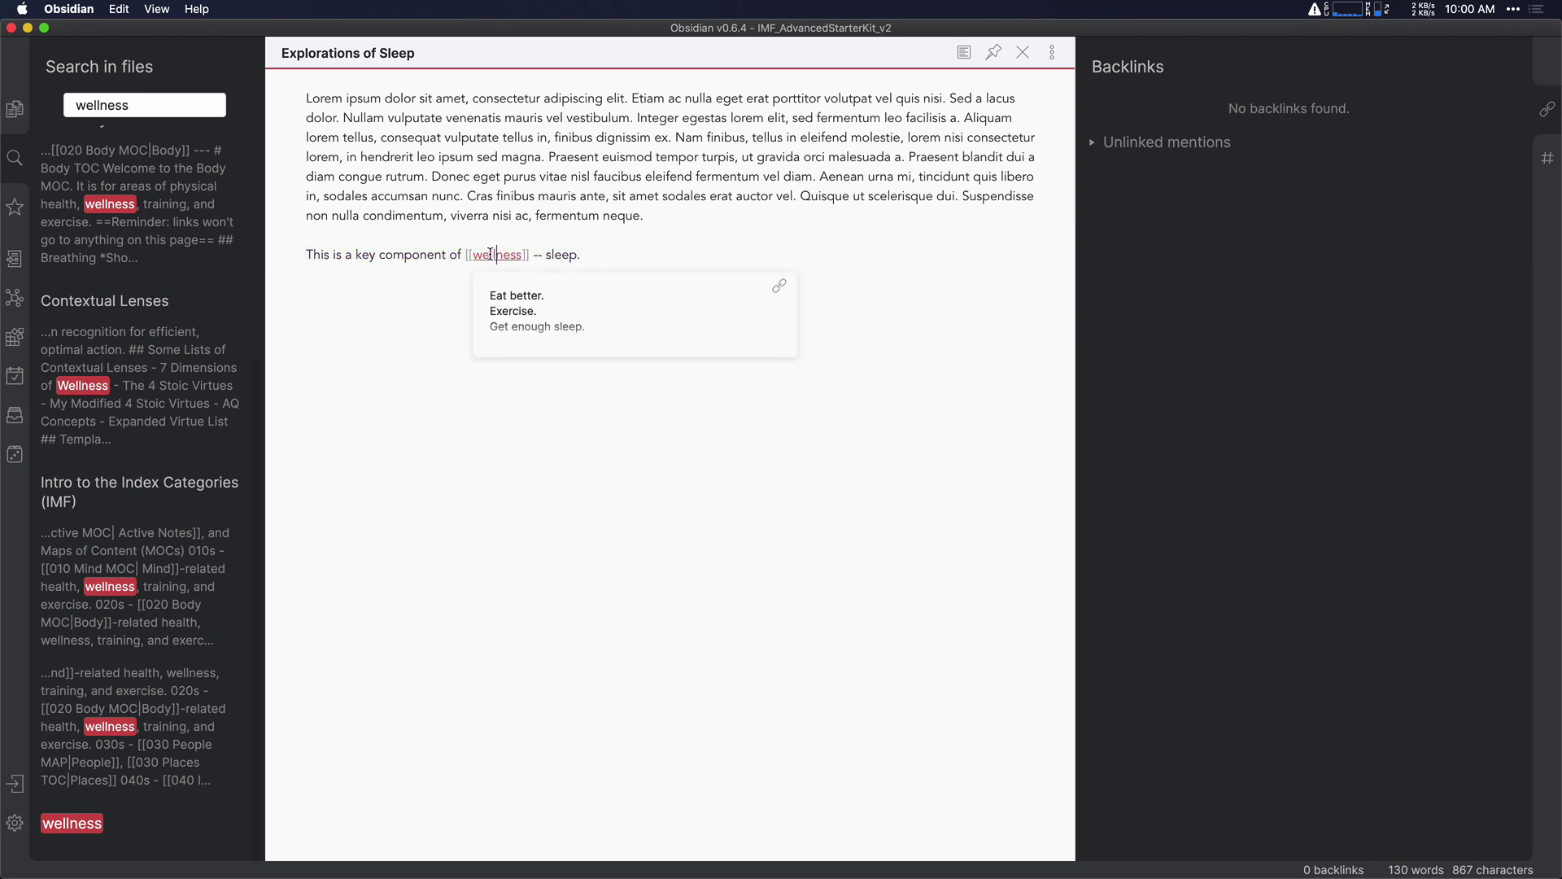
click(491, 254)
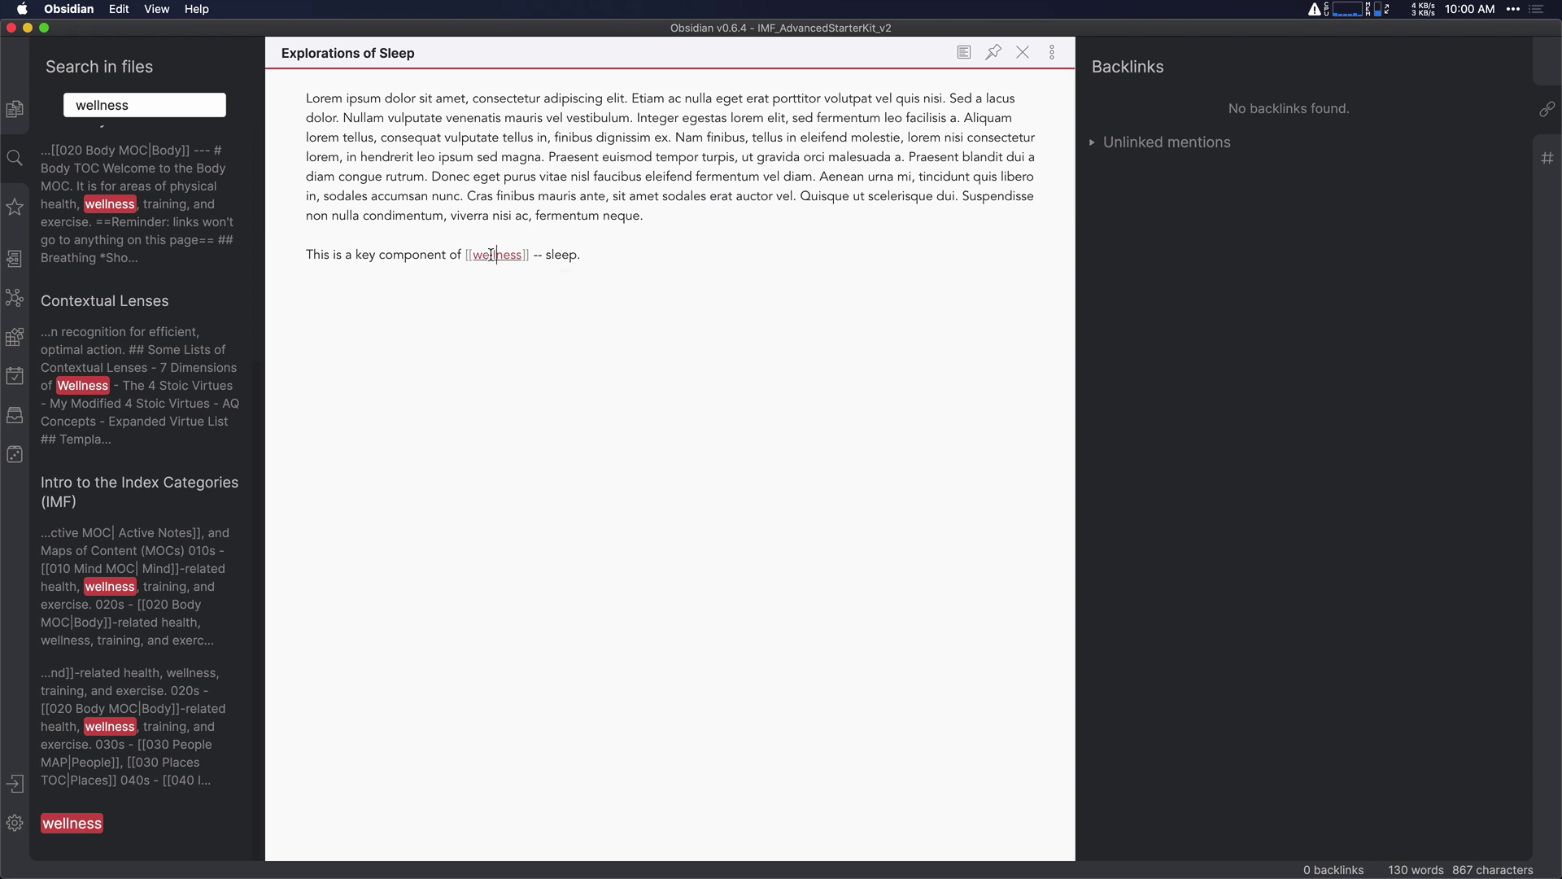
super+click(491, 254)
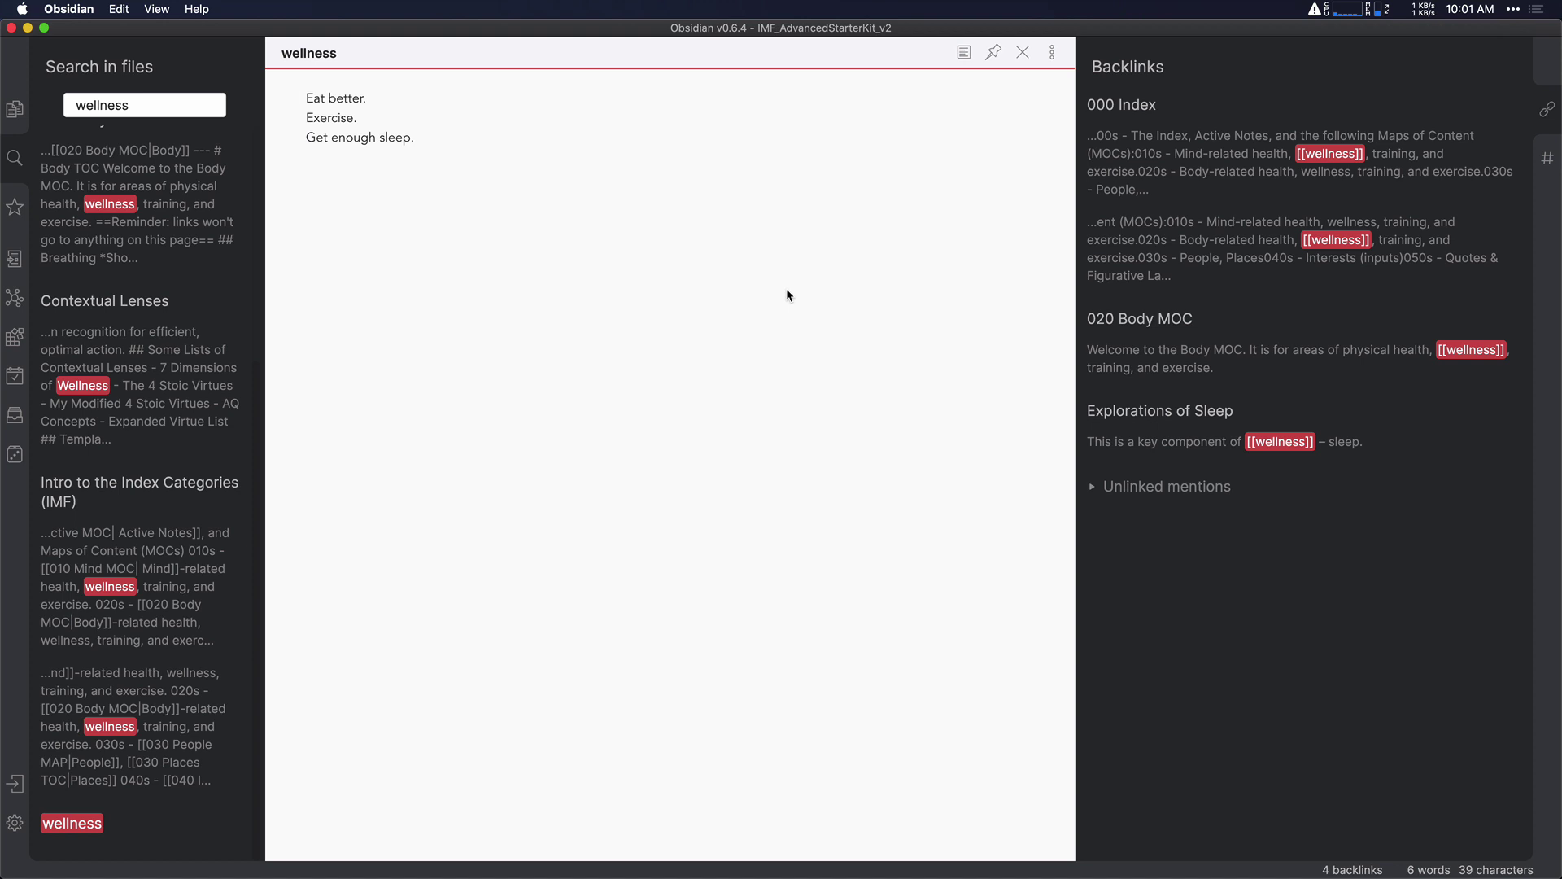
click(1093, 490)
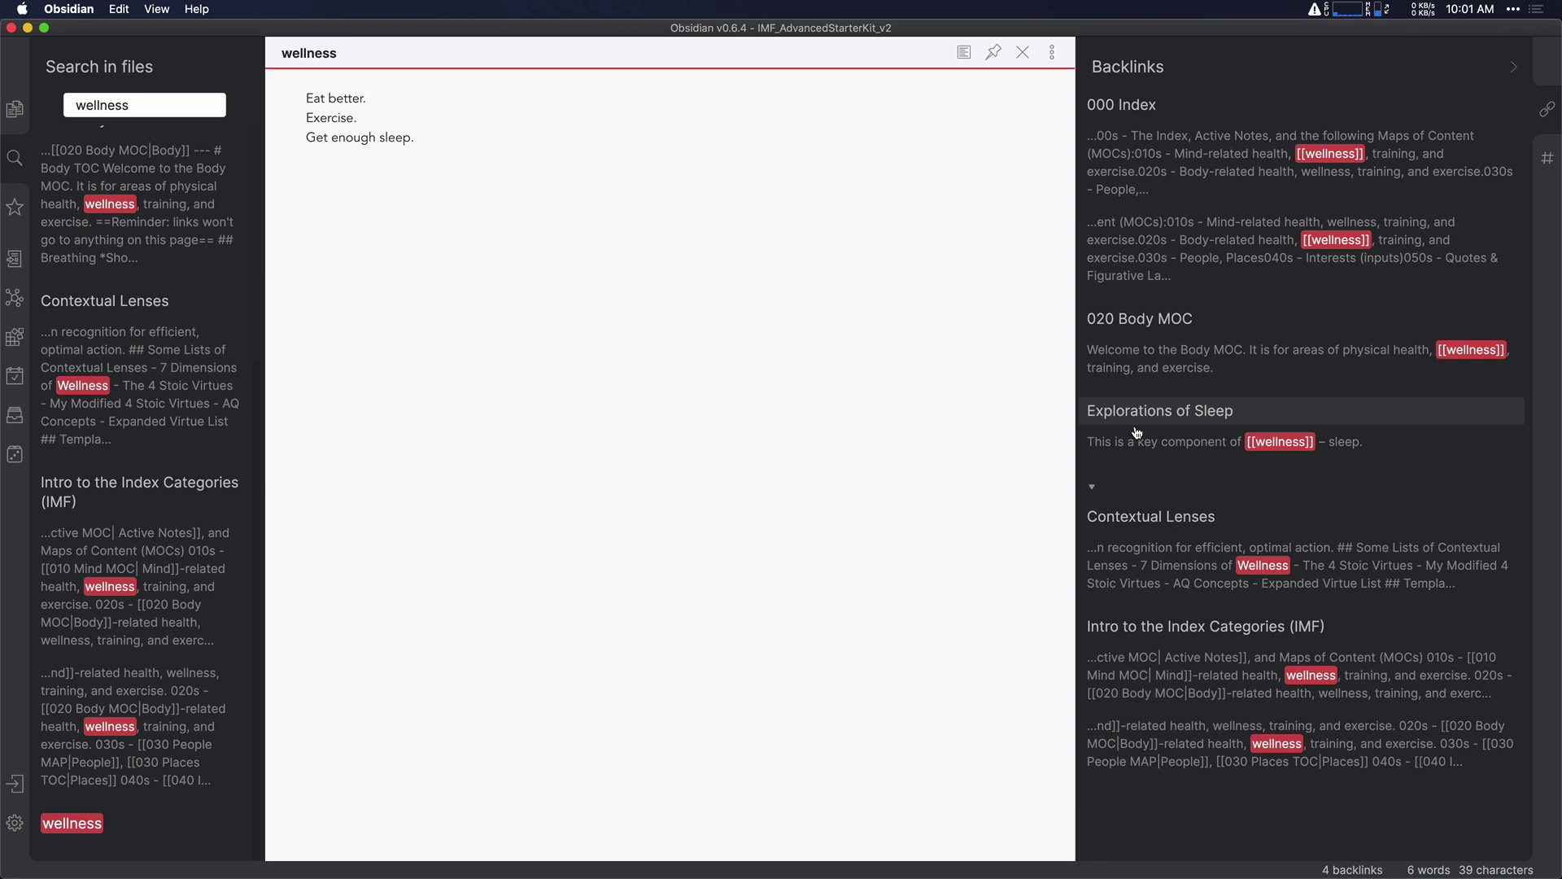
Turn the word "sleep" in the wellness note into an internal link and follow it to create the sleep note.
double_click(382, 137)
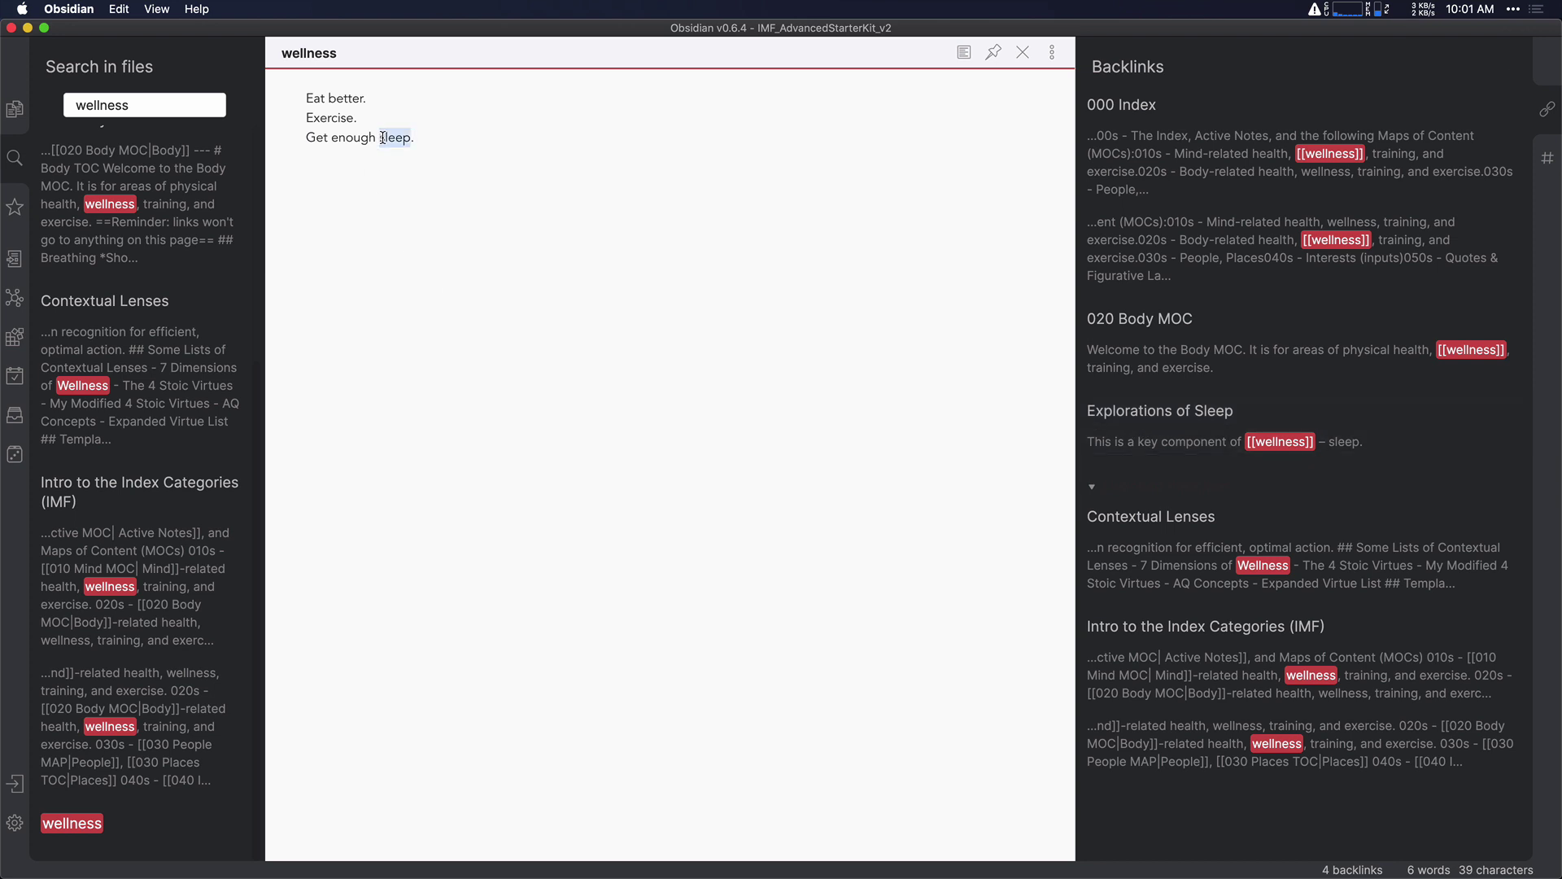
text([[)
super+click(403, 139)
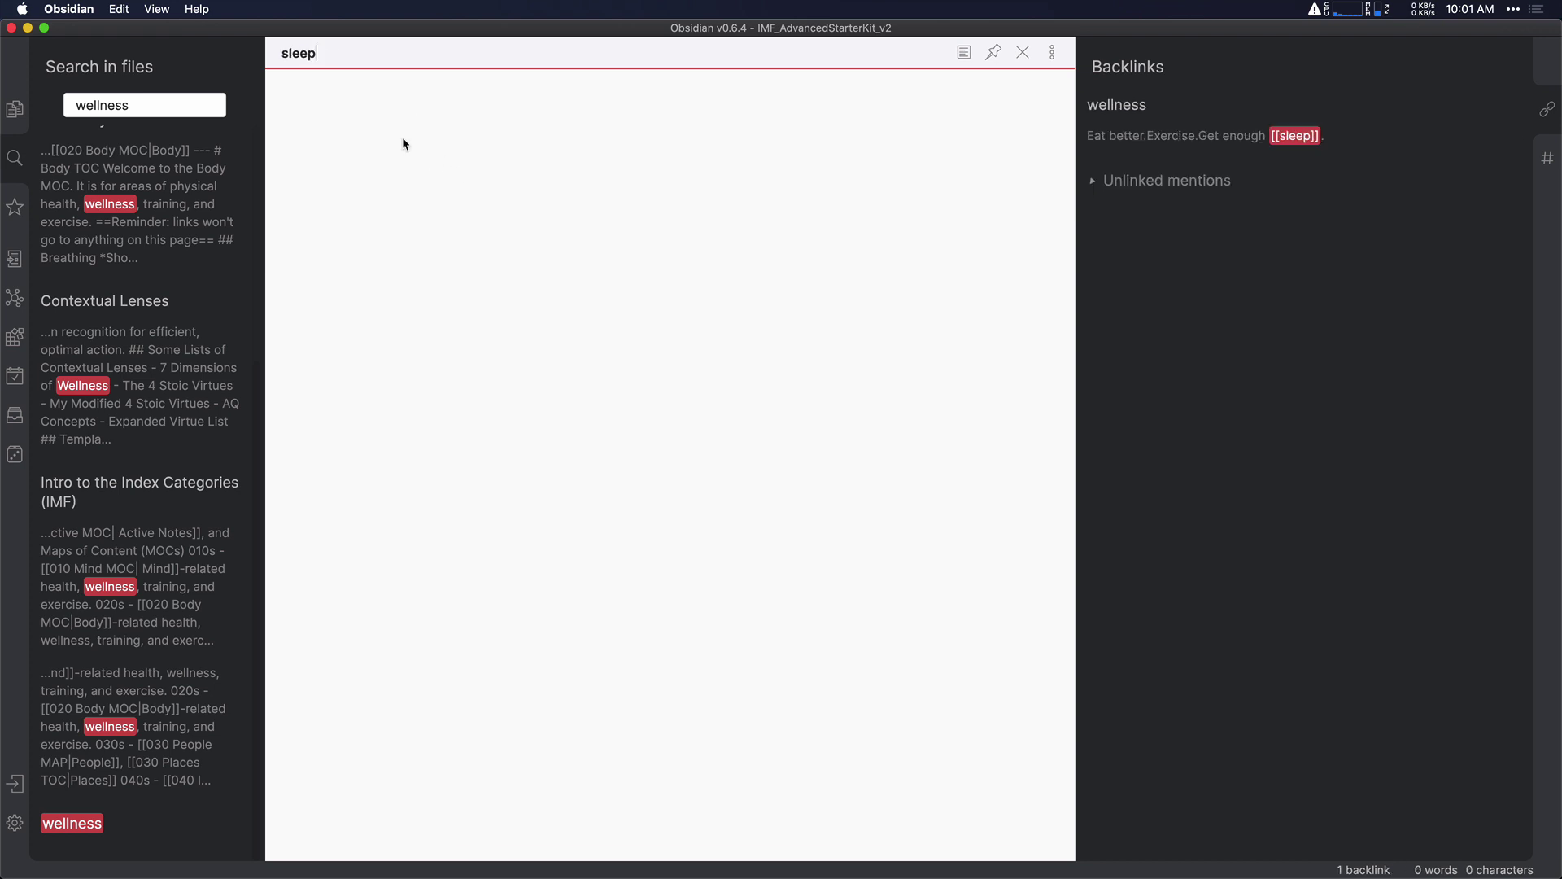
Link the sleep note's unlinked mentions in the Explorations of Sleep text, Allusions MOC and FlowCreation Theory.
click(1093, 182)
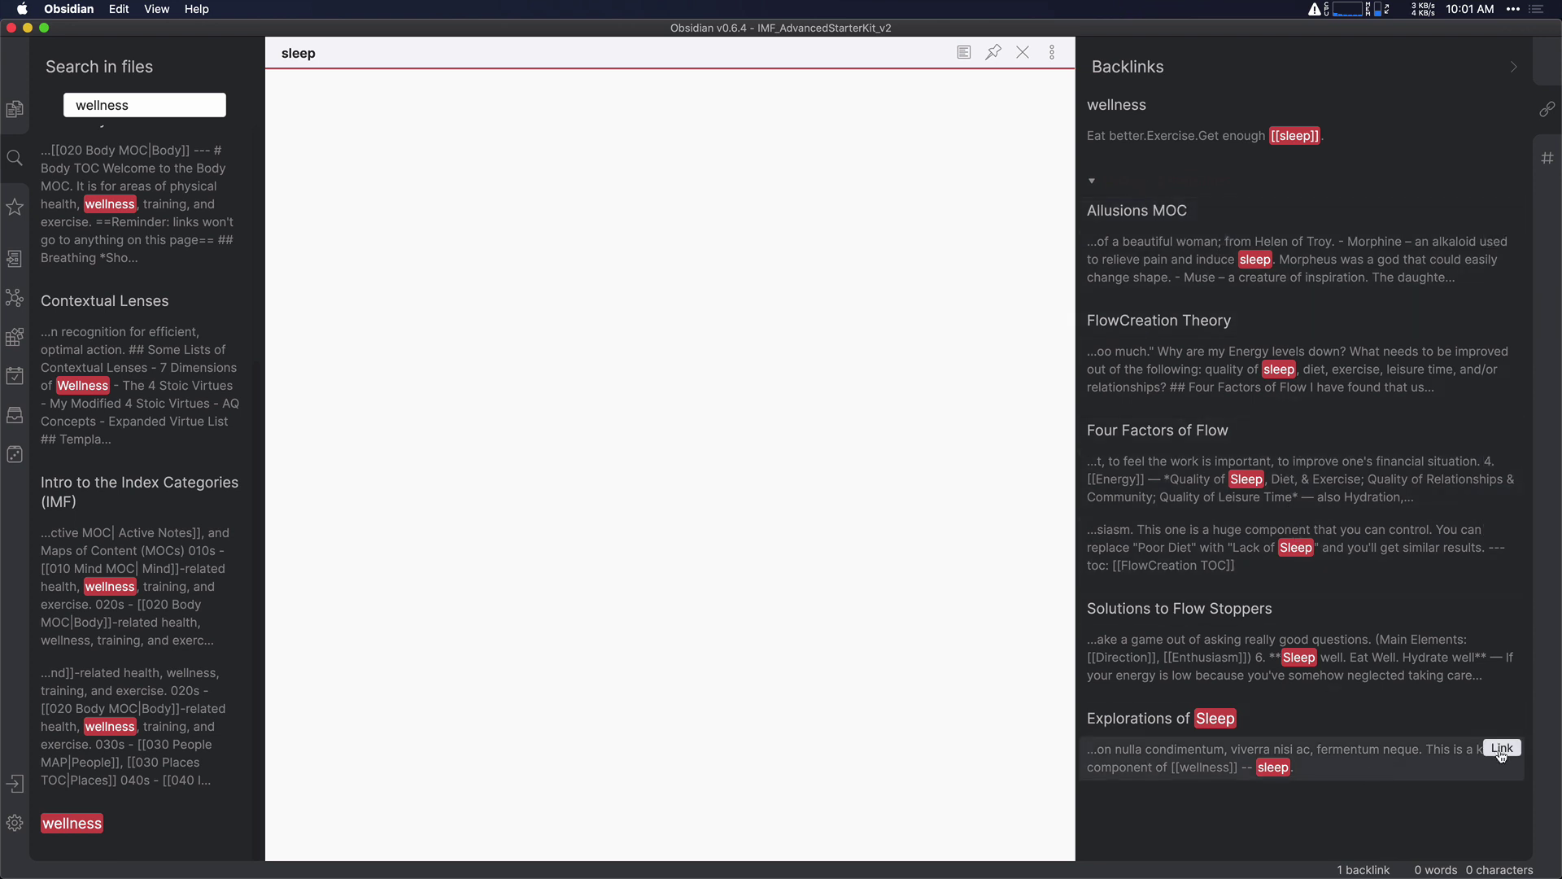
click(1502, 757)
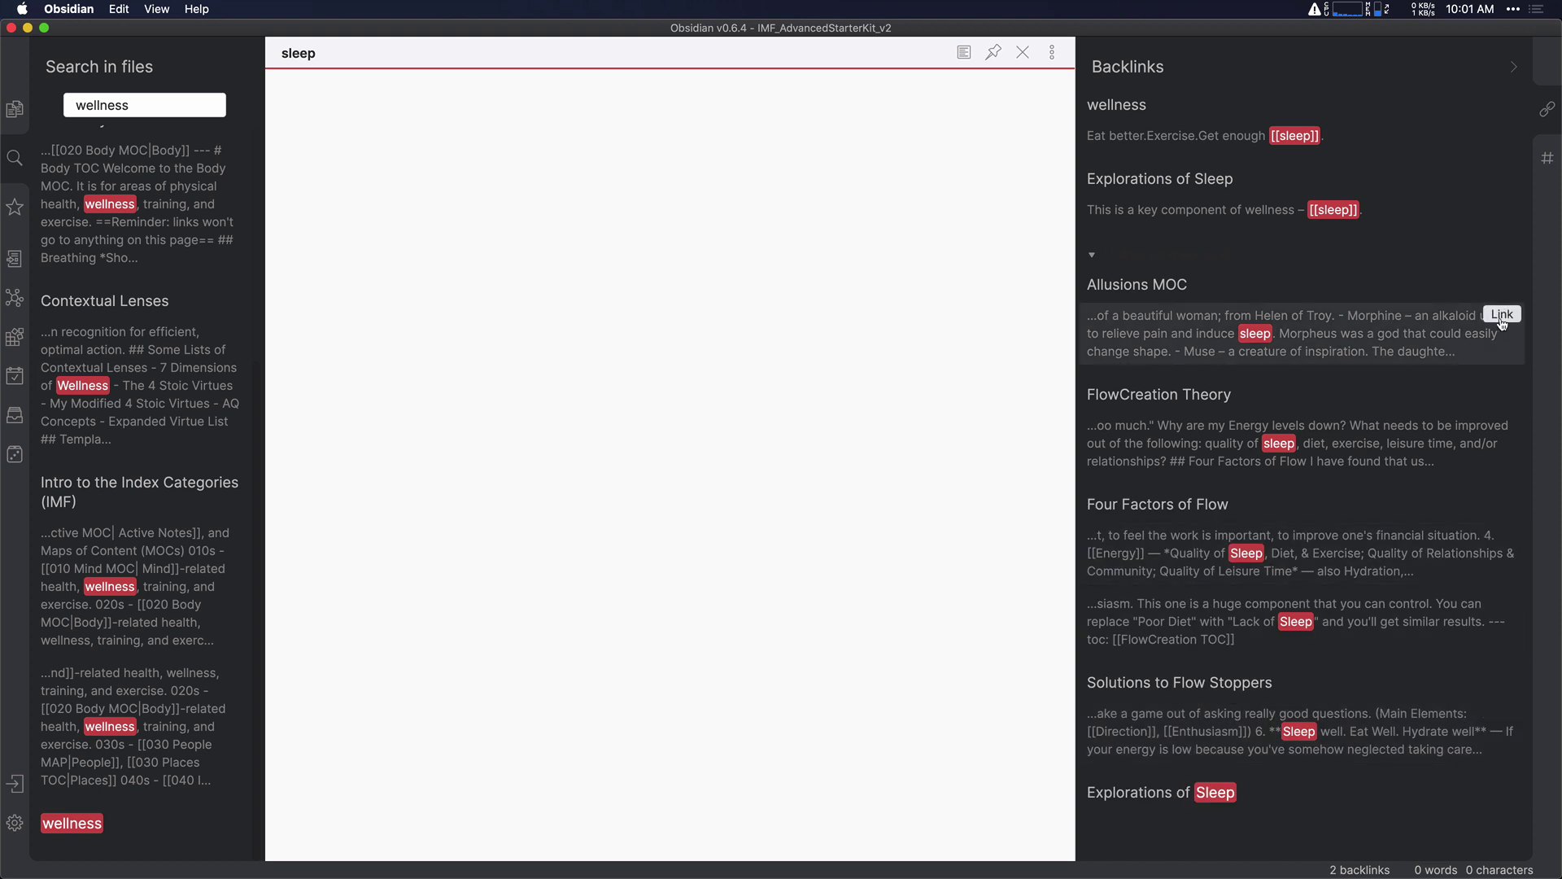
click(1502, 316)
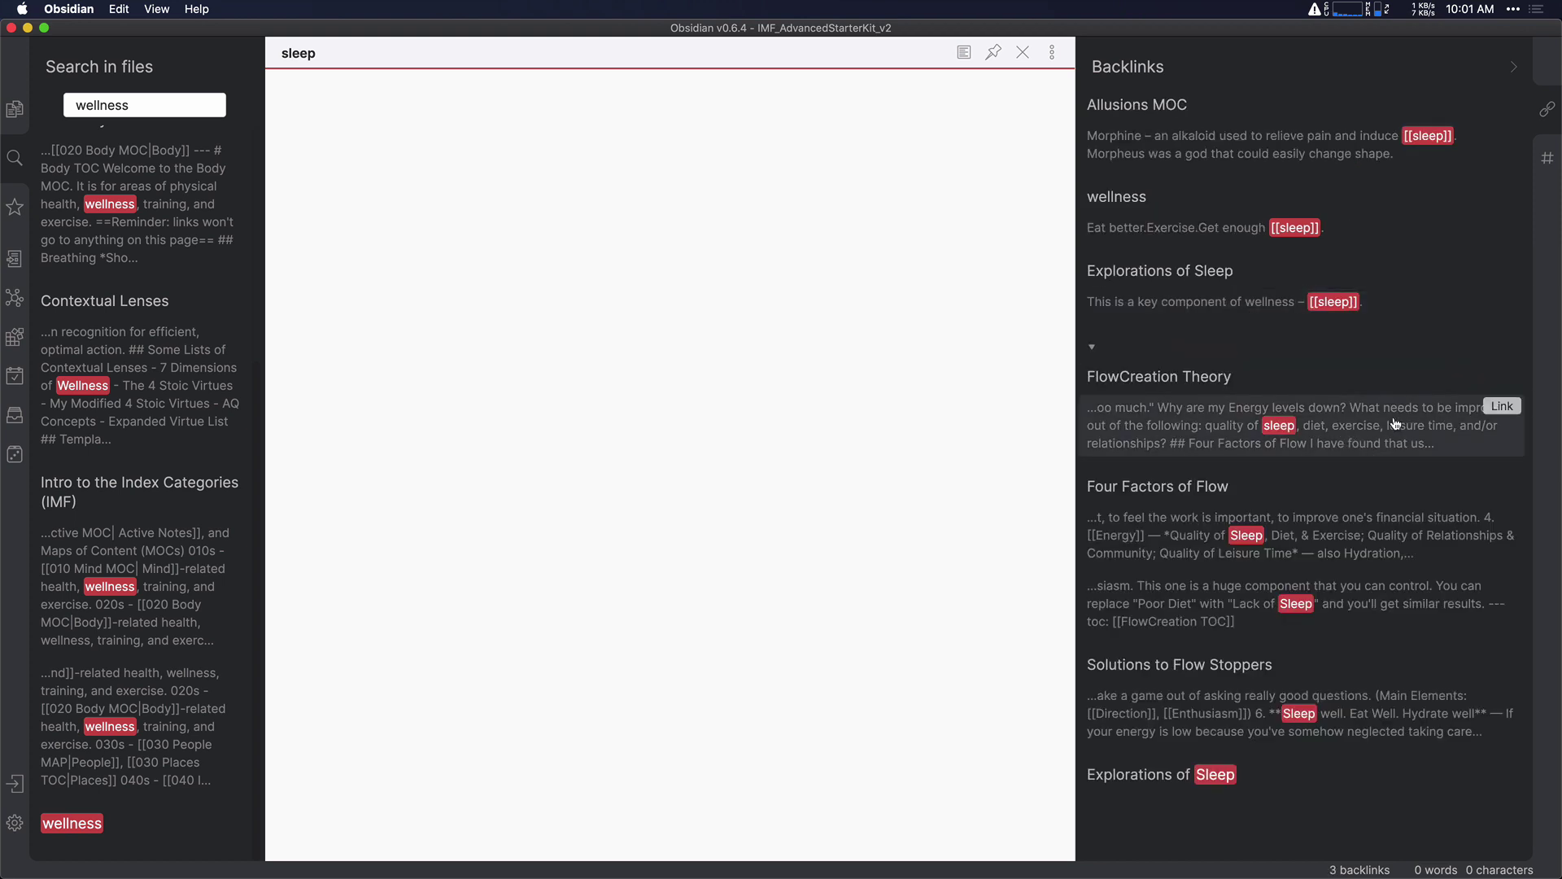
click(1502, 403)
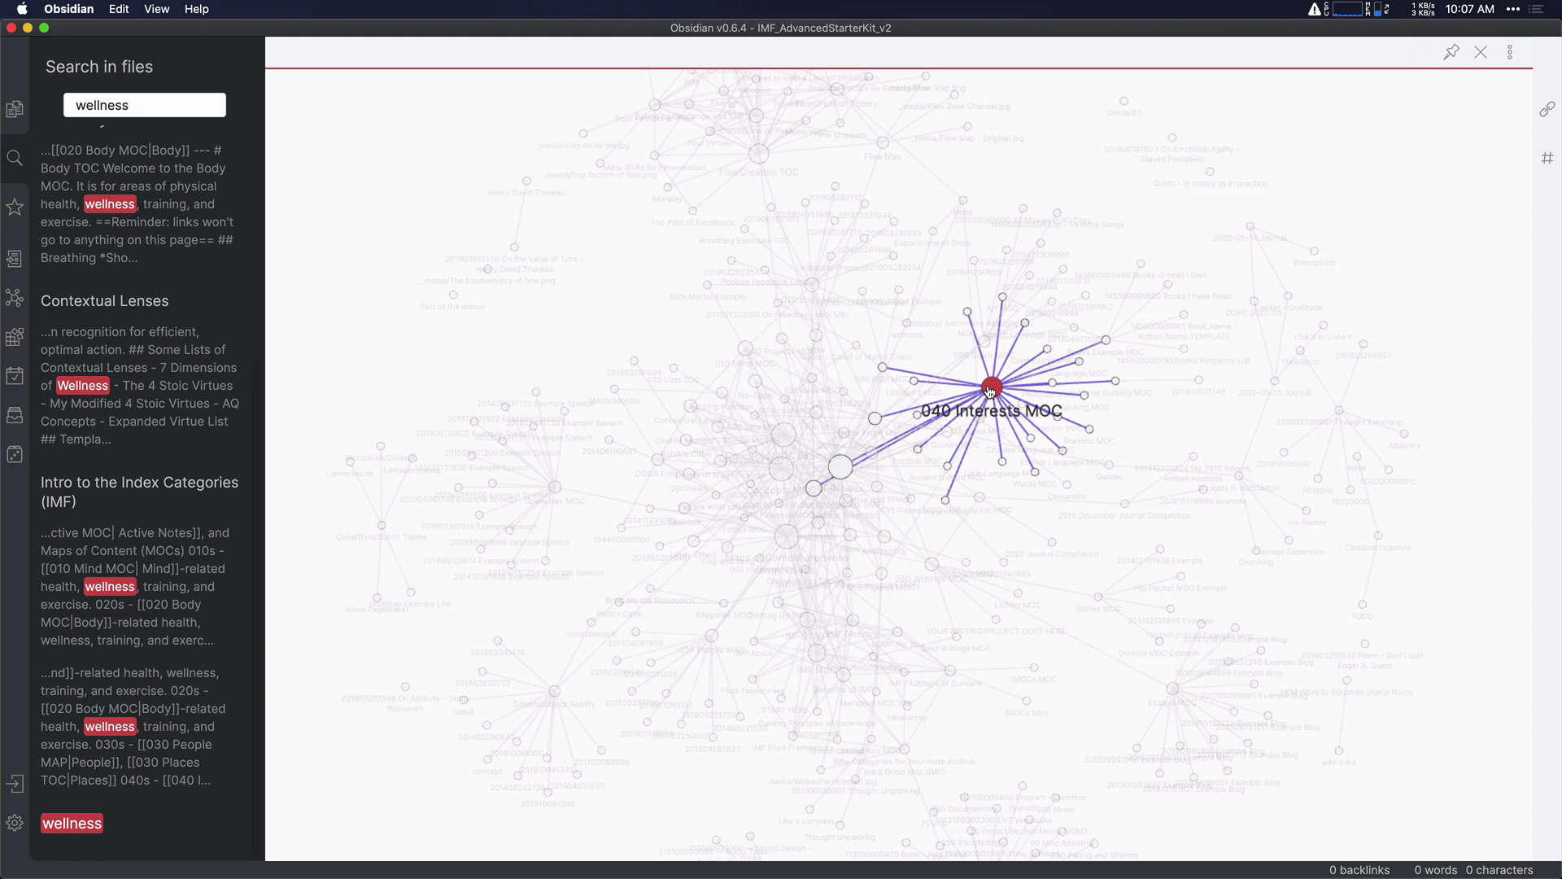
scroll(652, 305, down, 3)
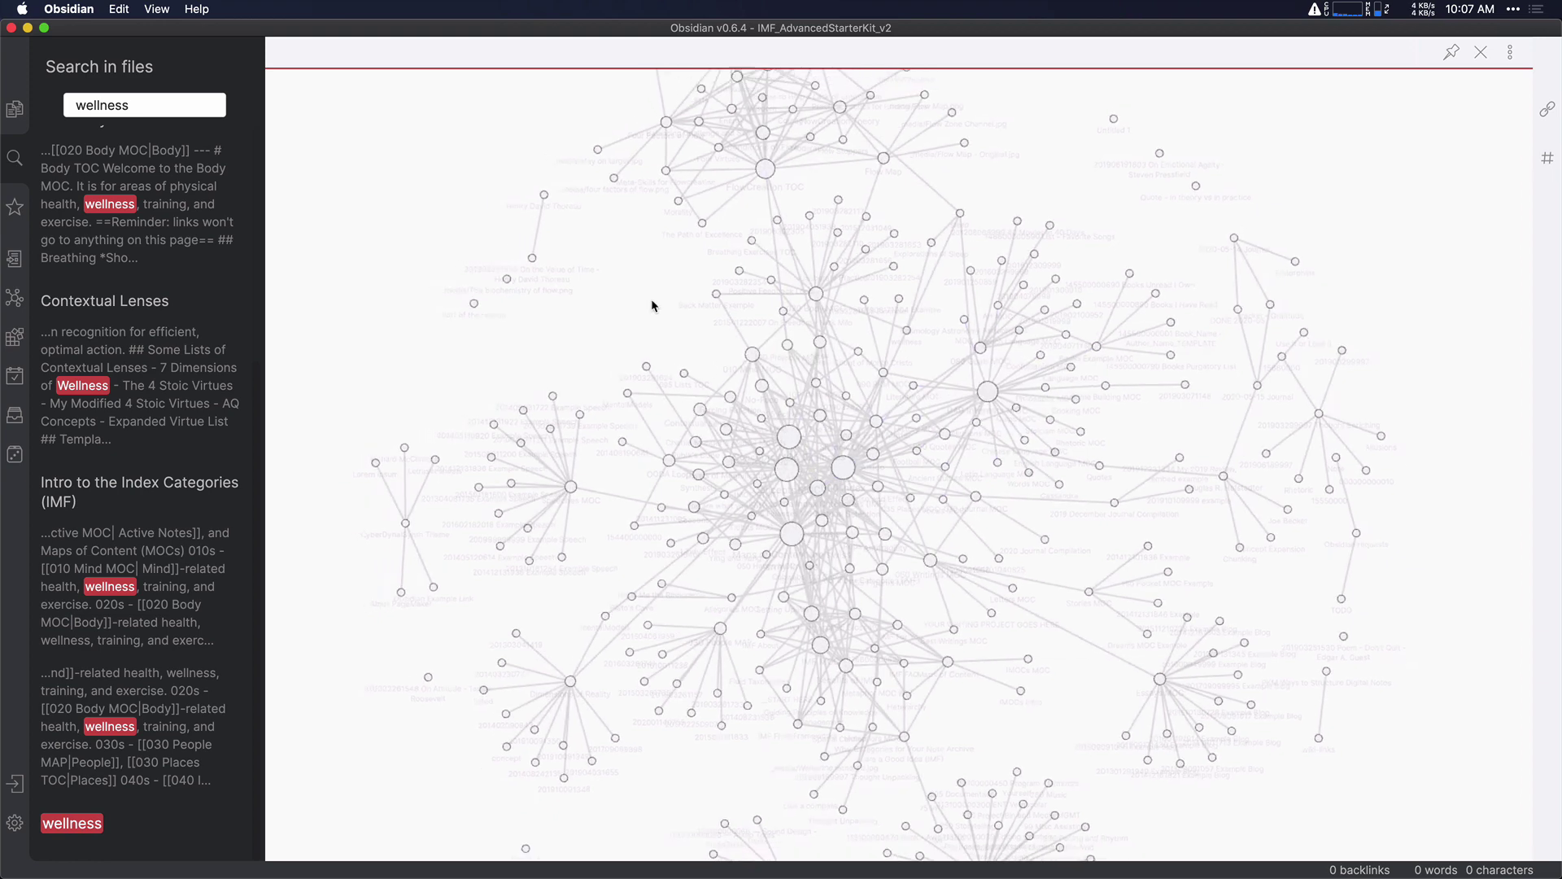
drag(1018, 686, 1017, 614)
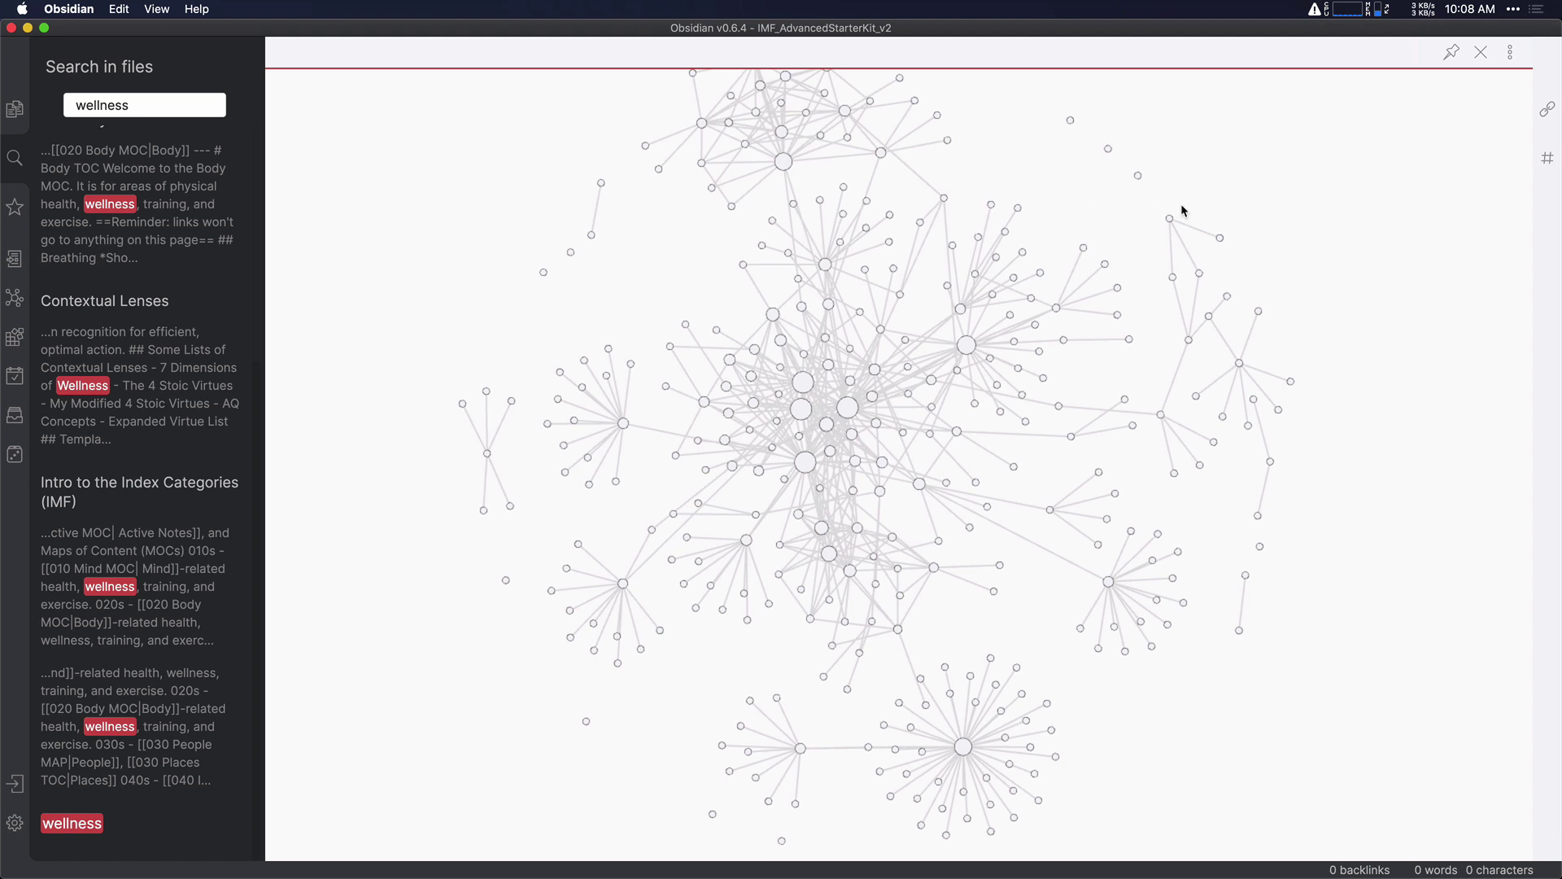
click(1109, 150)
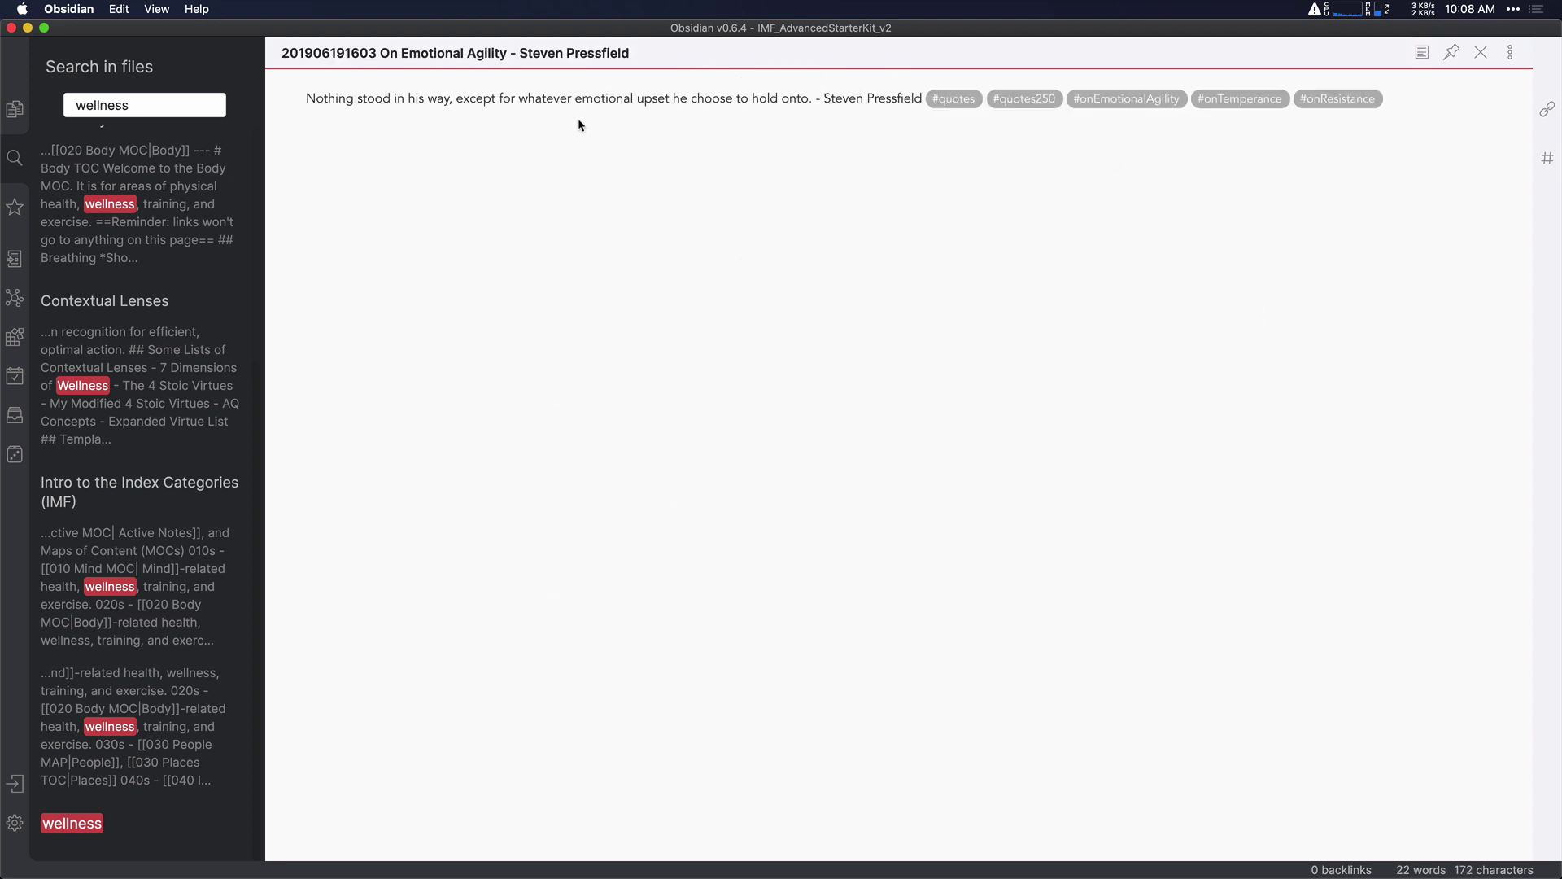
Turn the word "emotional" in the quote into an internal link and follow it to create the emotional note.
double_click(602, 100)
text([[)
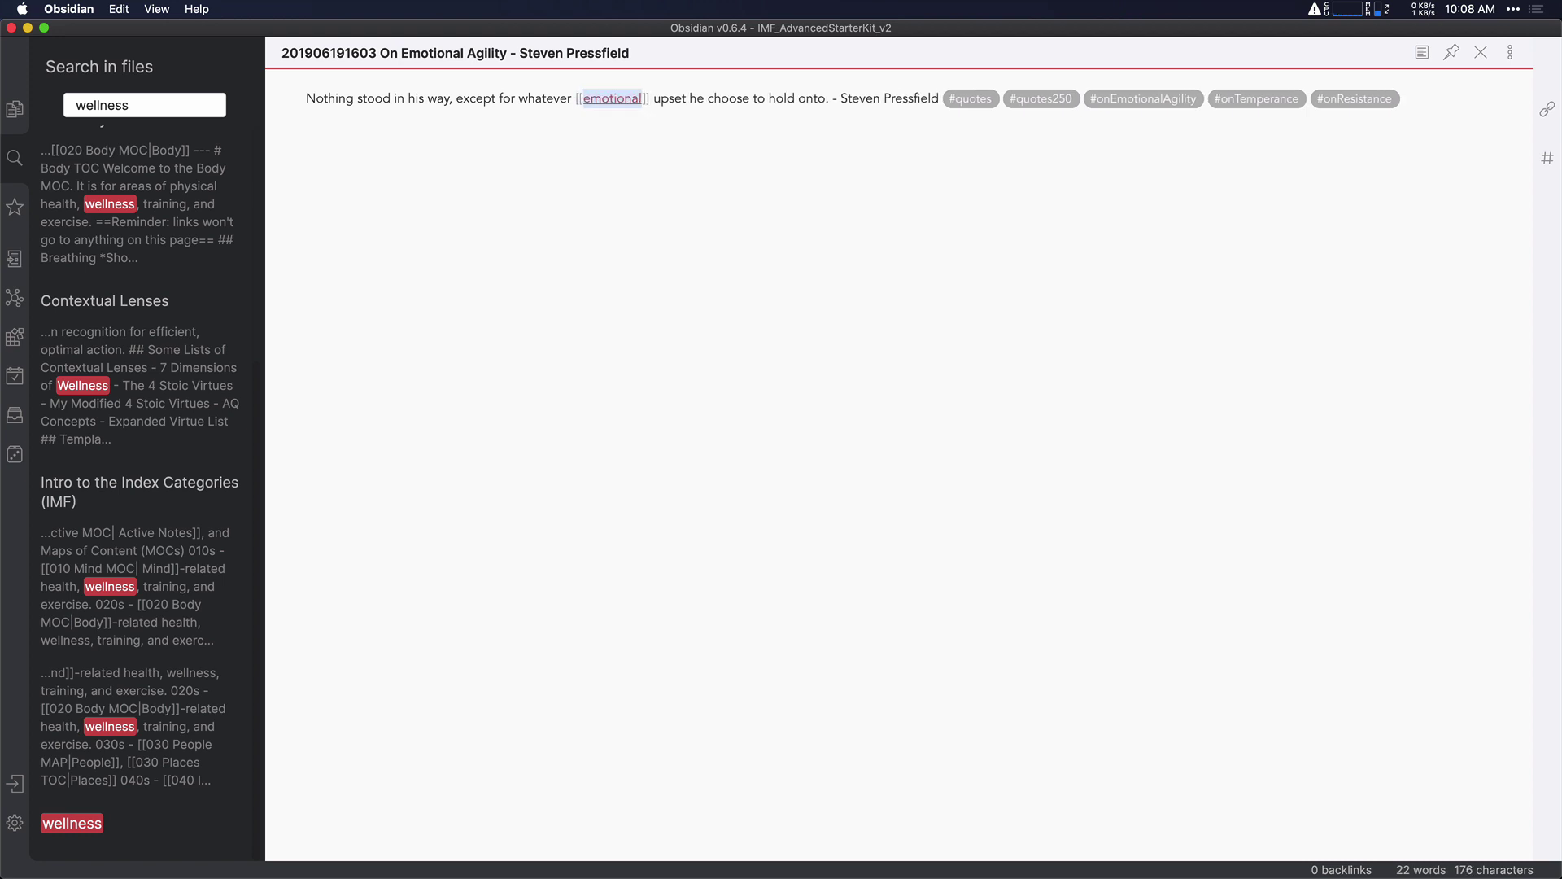
click(656, 168)
click(618, 98)
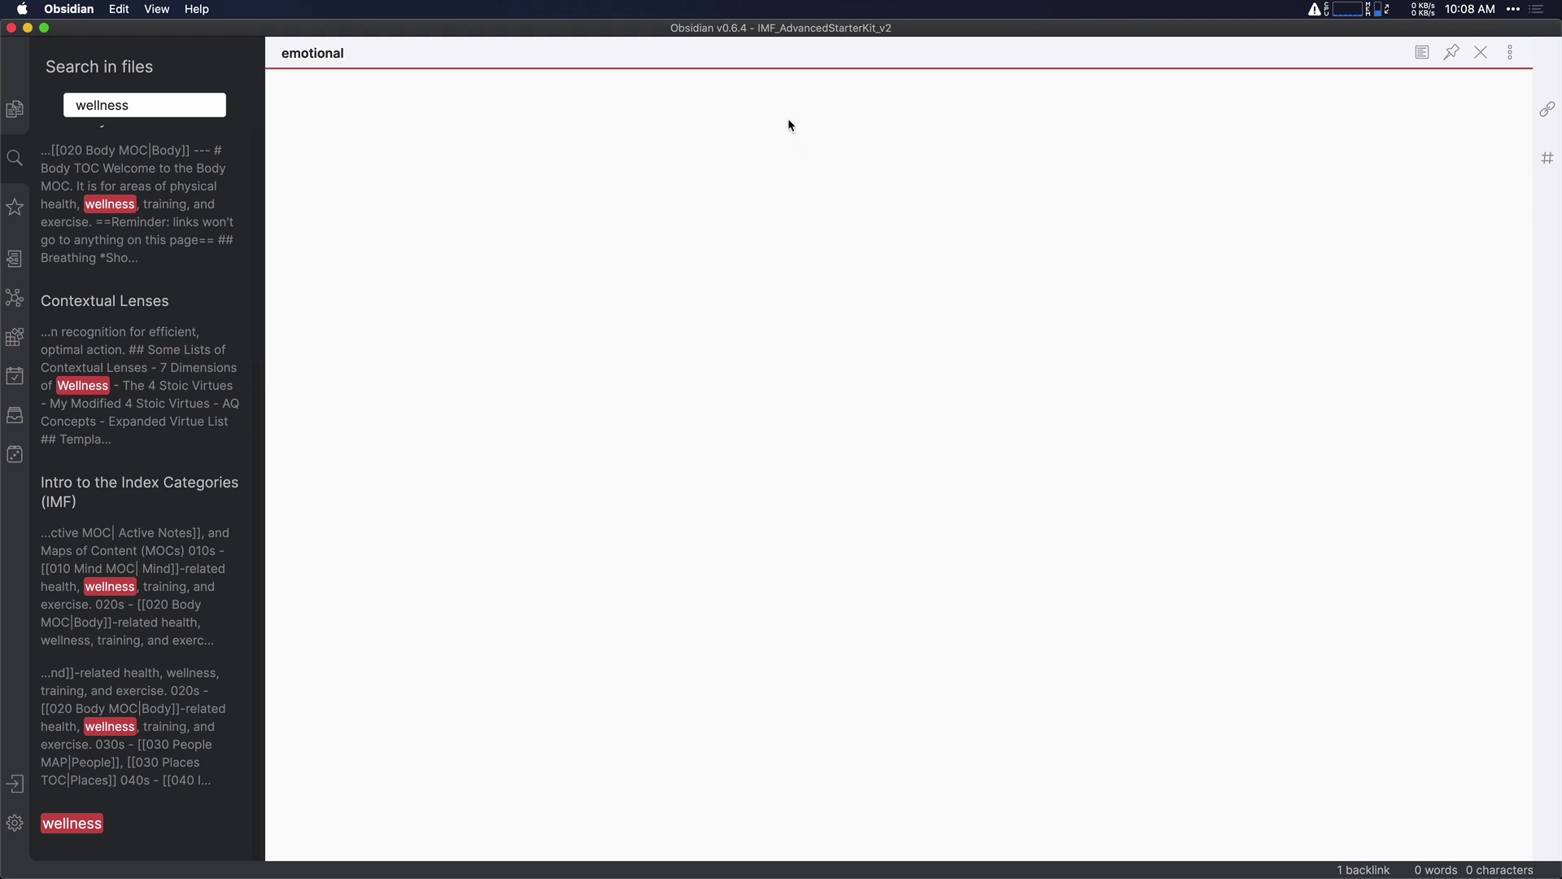
Reopen the wellness note from the search results and add the line "[[emotional]] health" below the sleep line, separated by a blank line.
click(15, 109)
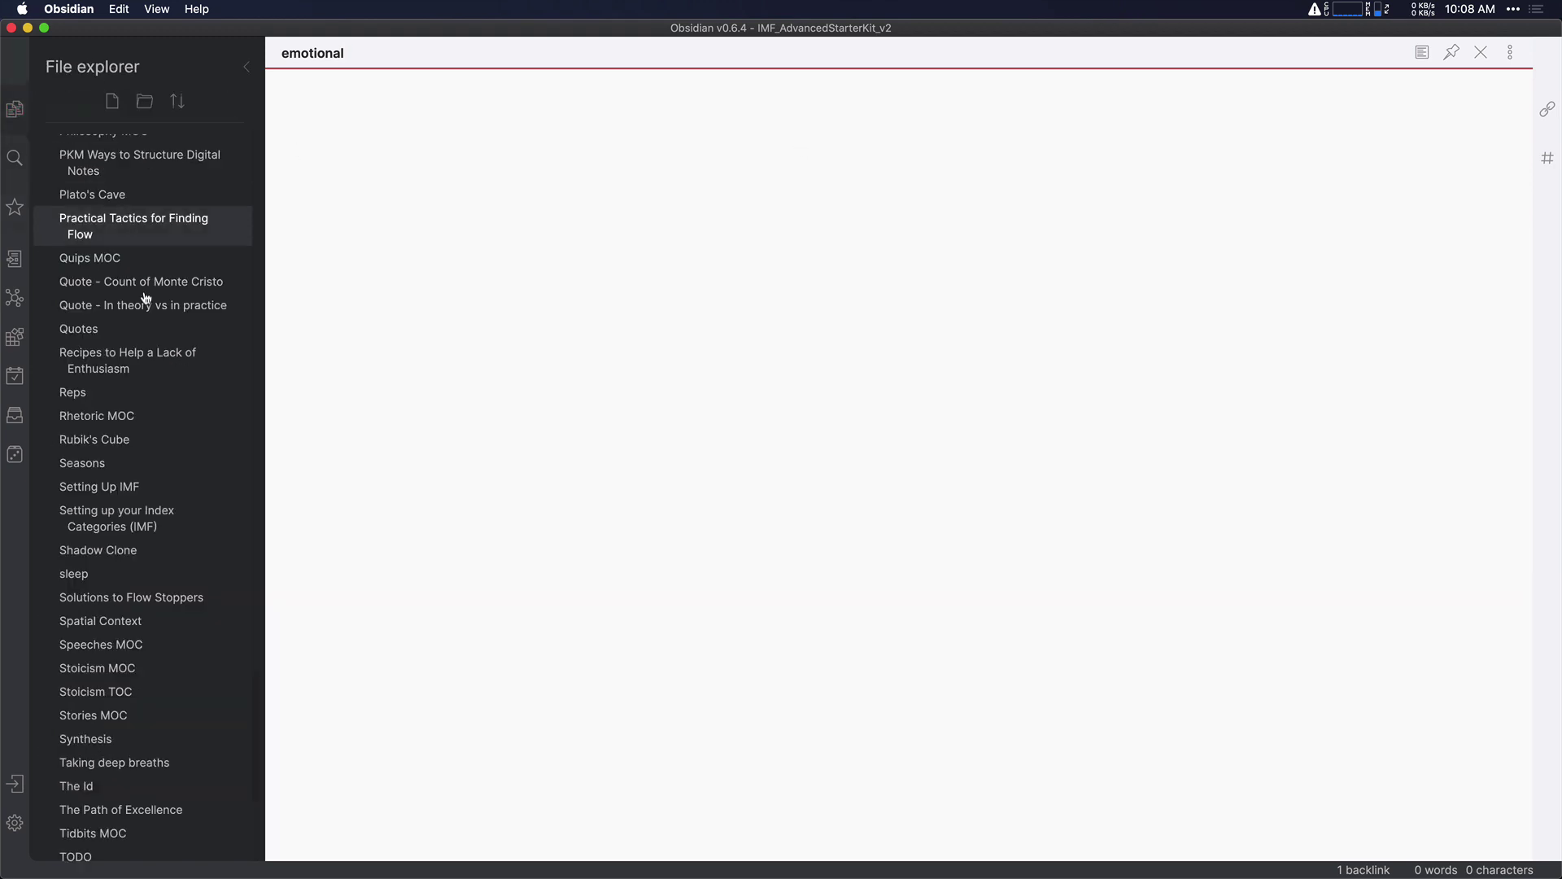
scroll(192, 181, up, 1)
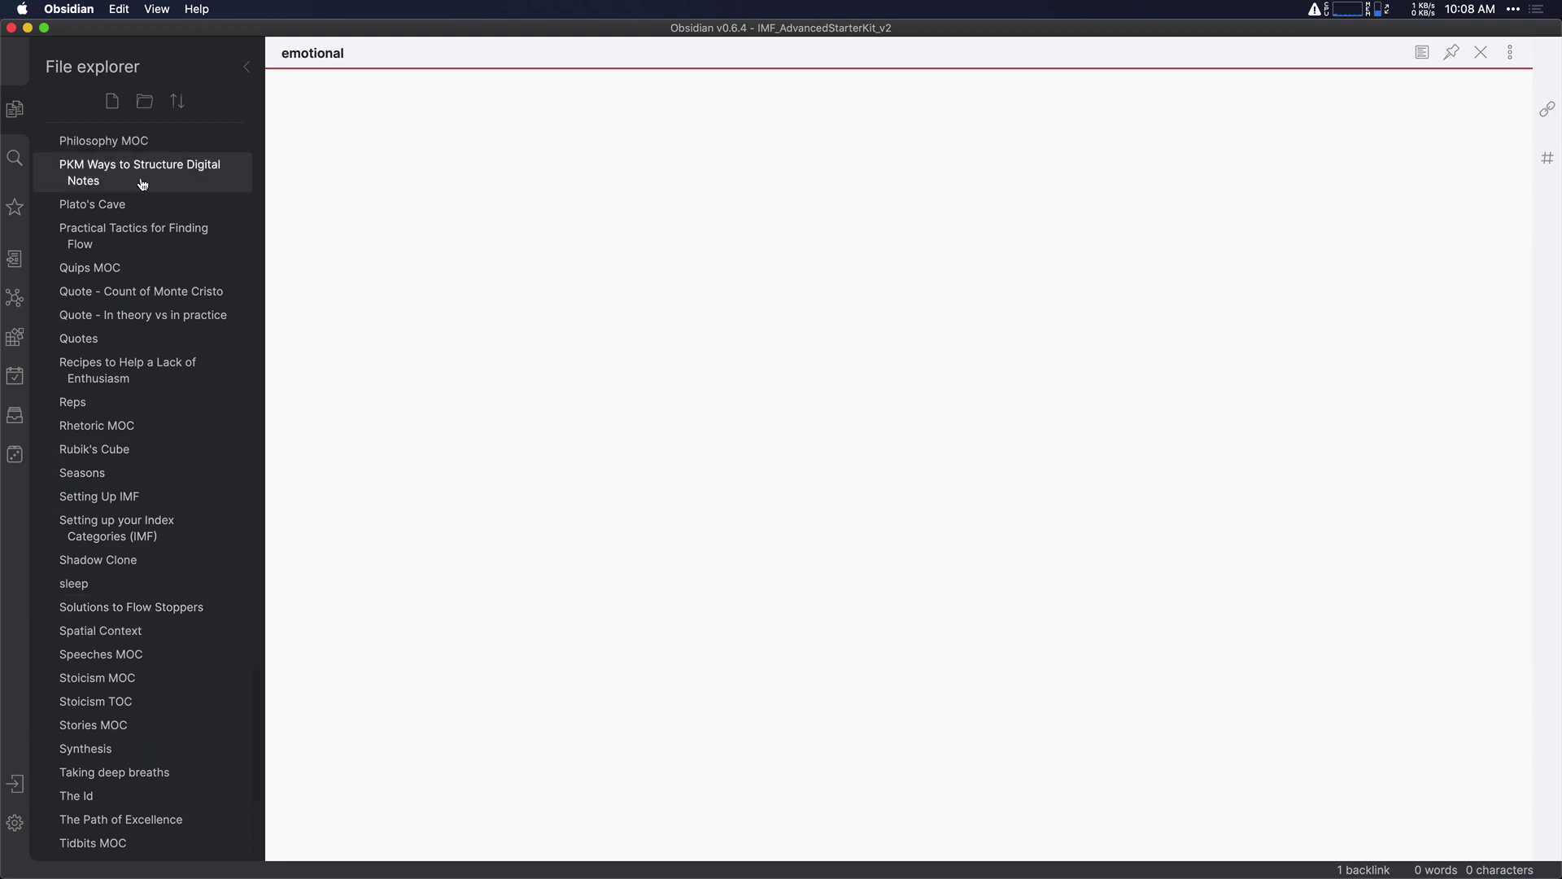
click(18, 155)
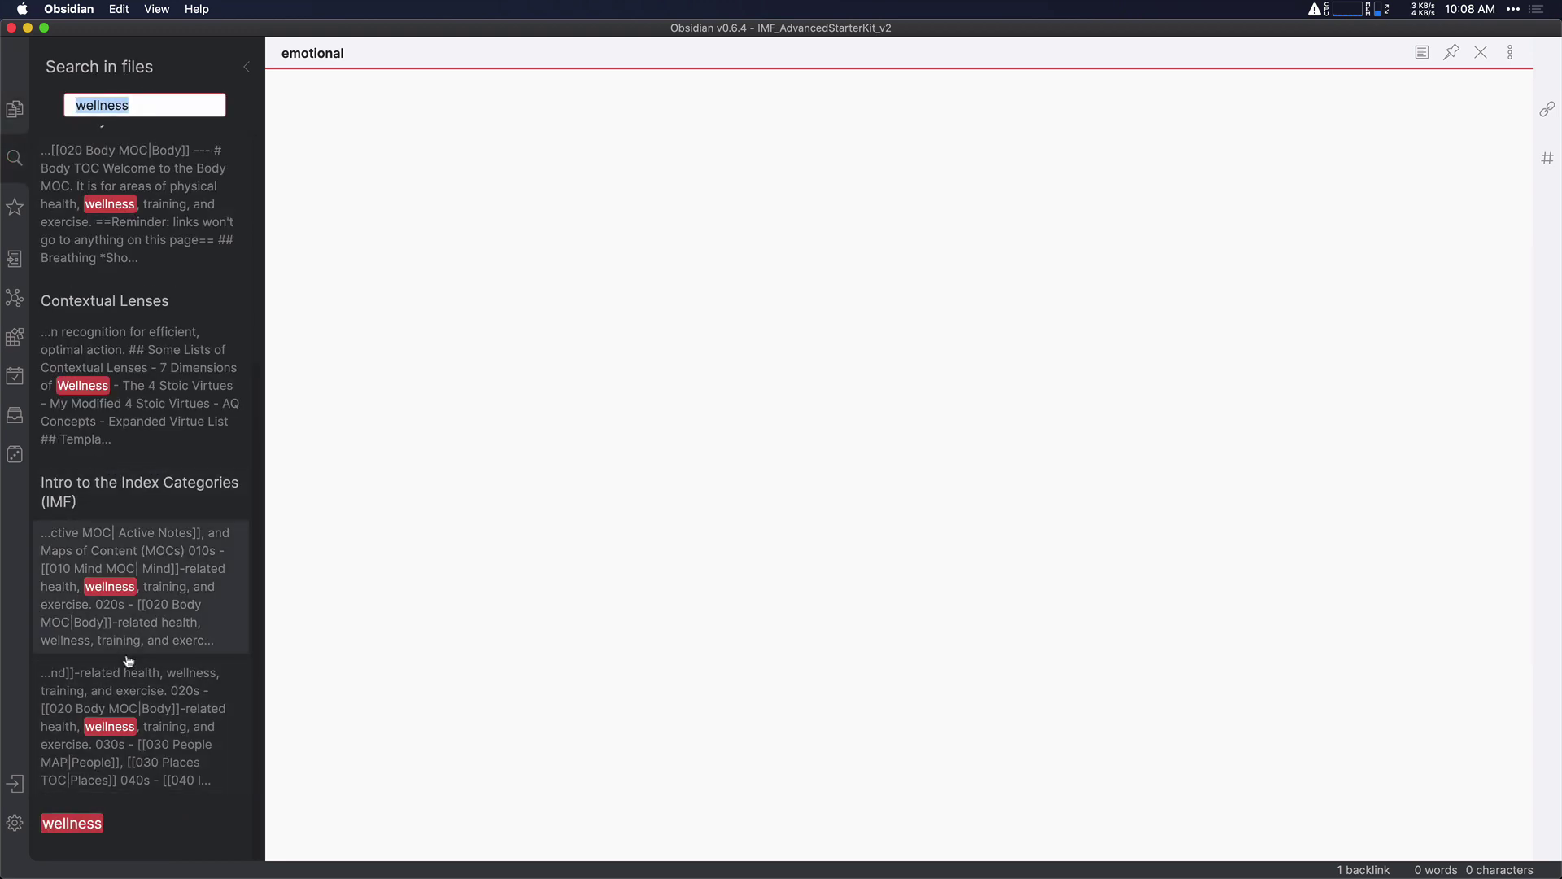
click(77, 823)
click(531, 141)
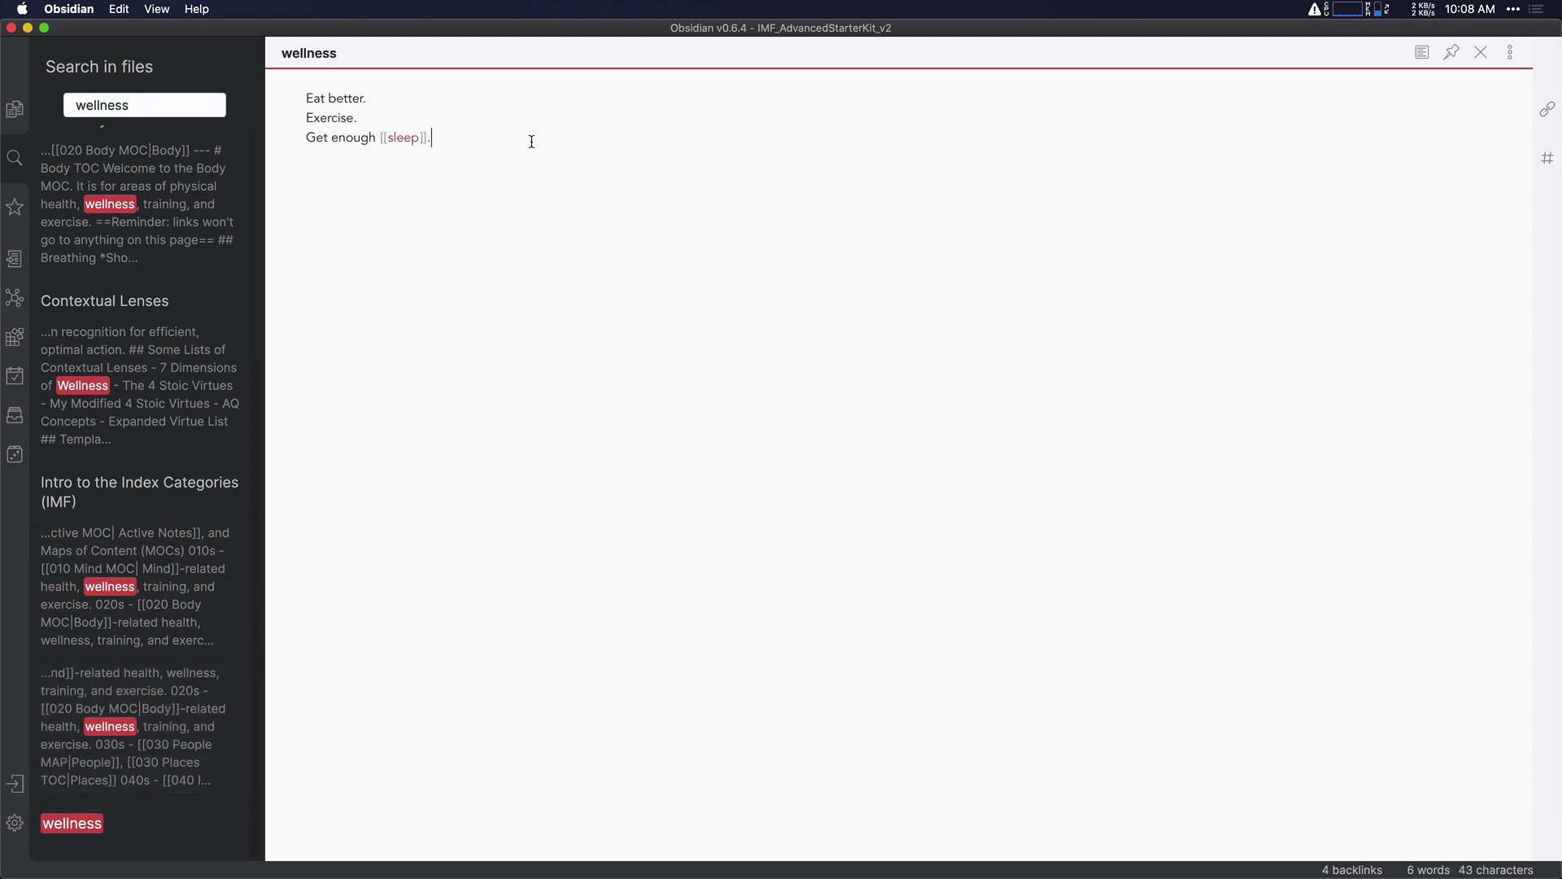
text([[emotional)
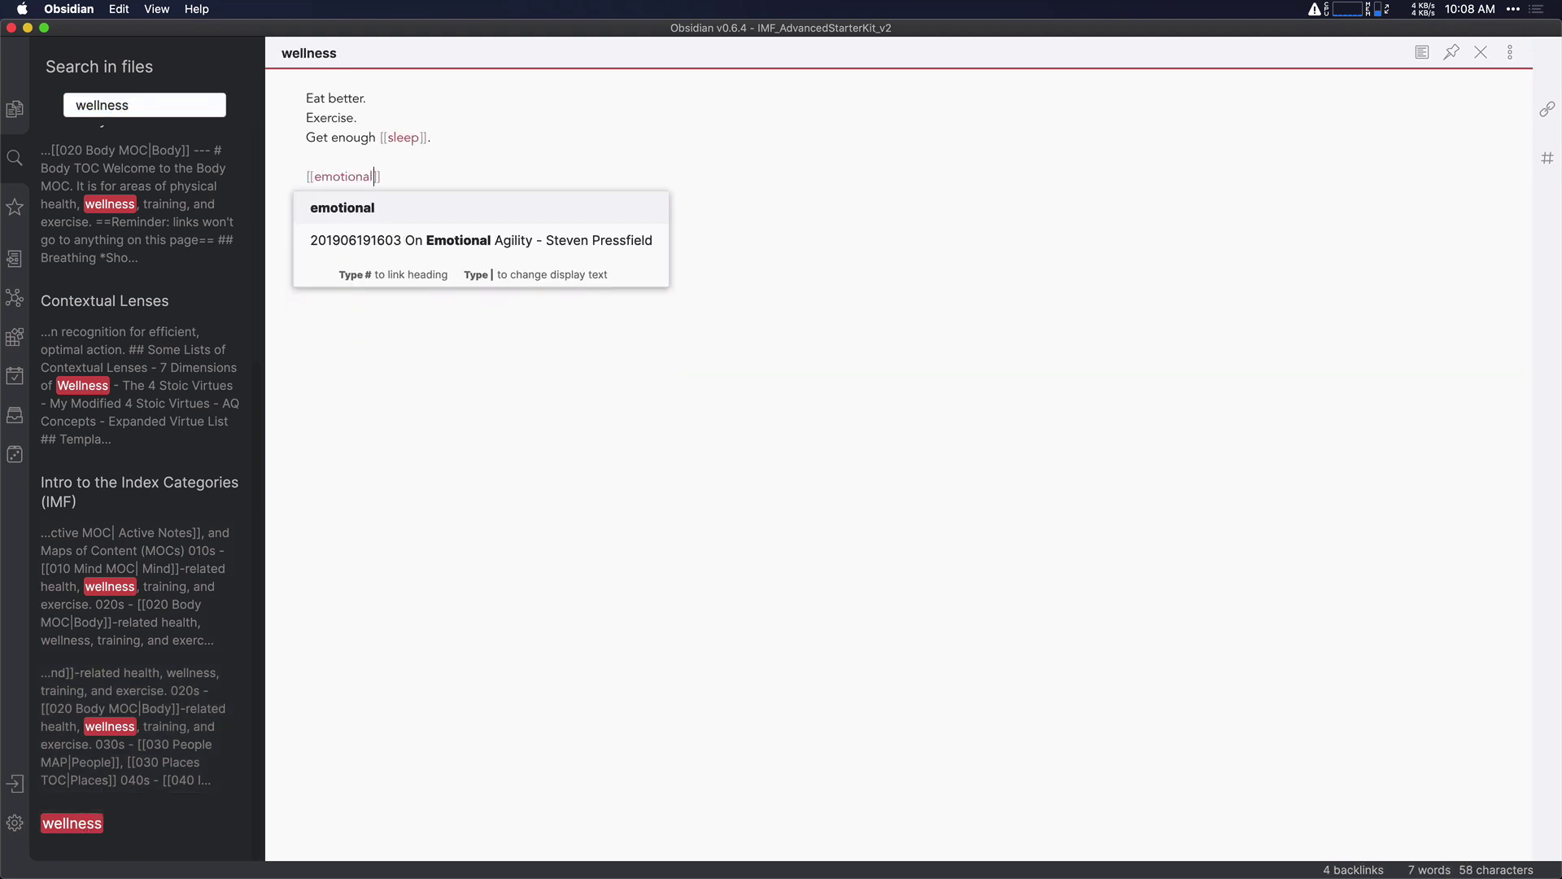
click(621, 152)
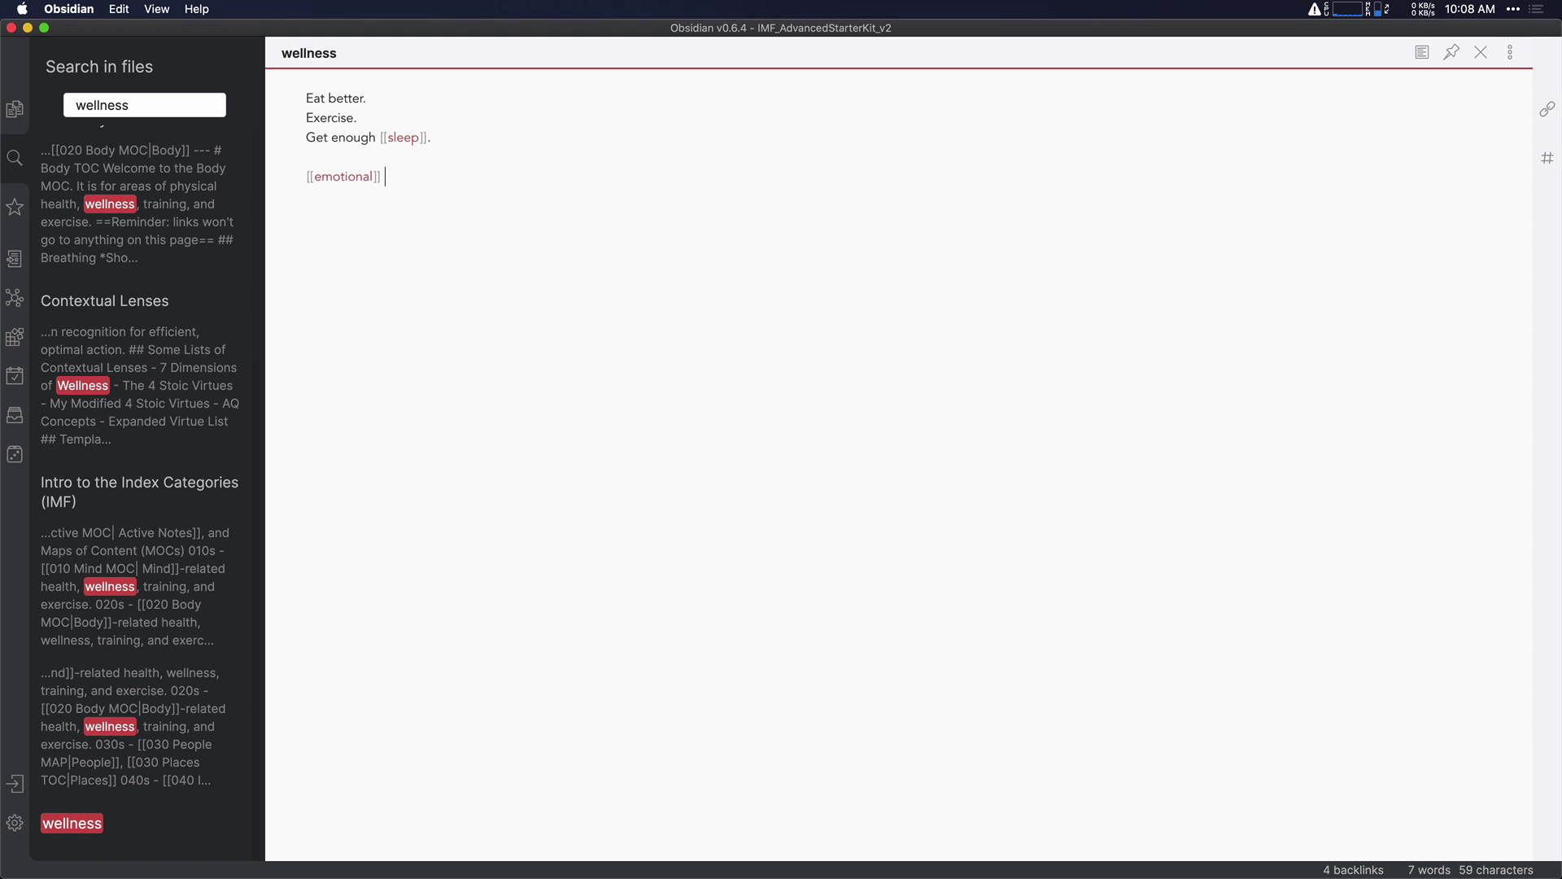
text(health)
Follow the emotional link from the wellness note and show the emotional note's backlinks.
super+click(358, 176)
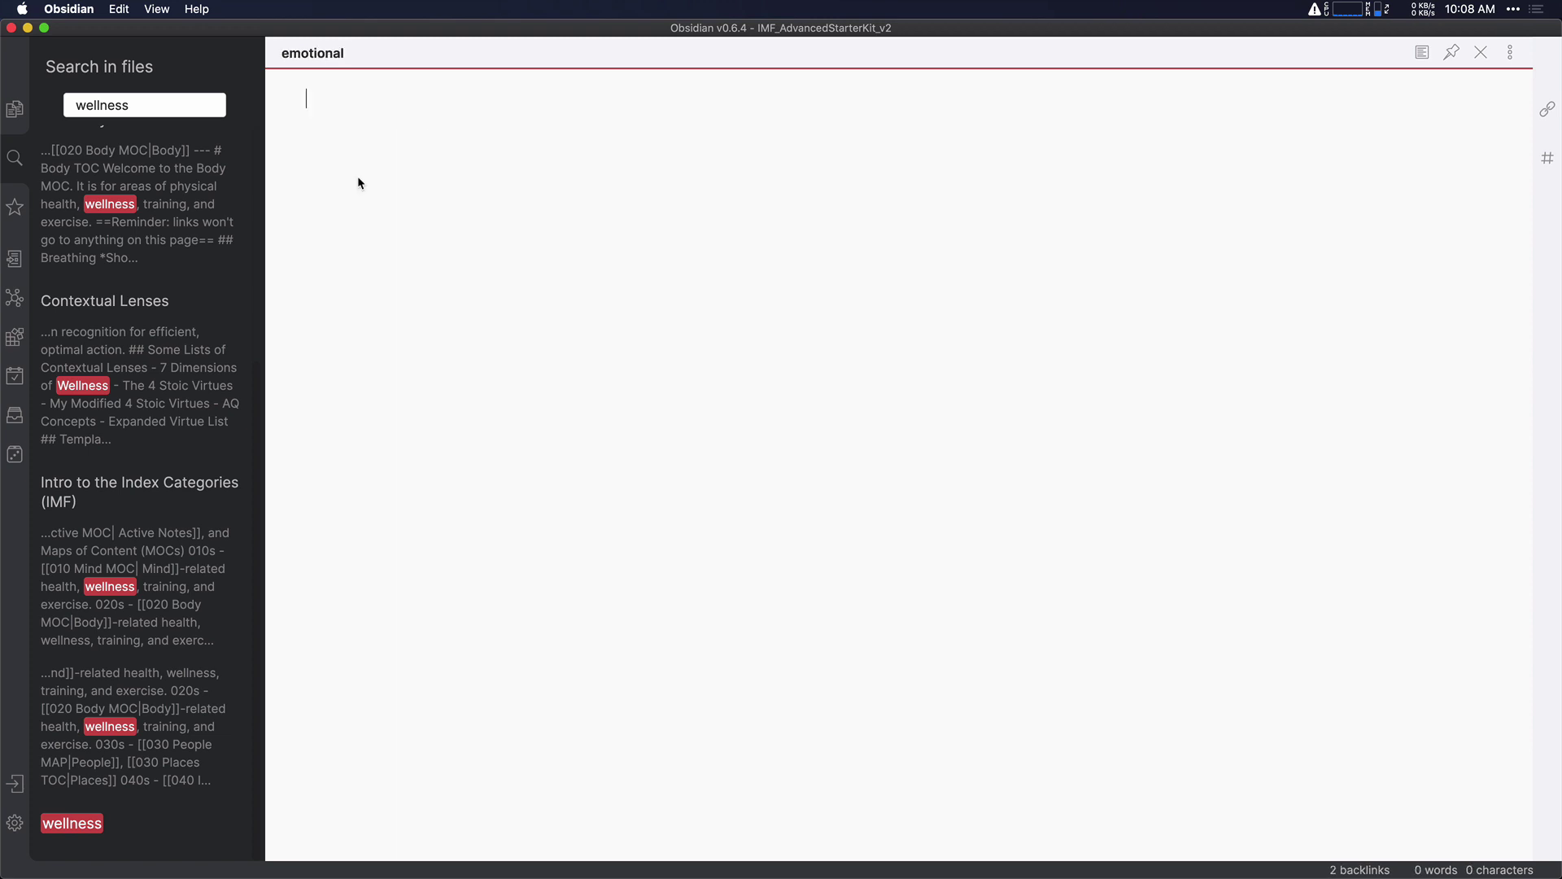
click(1548, 108)
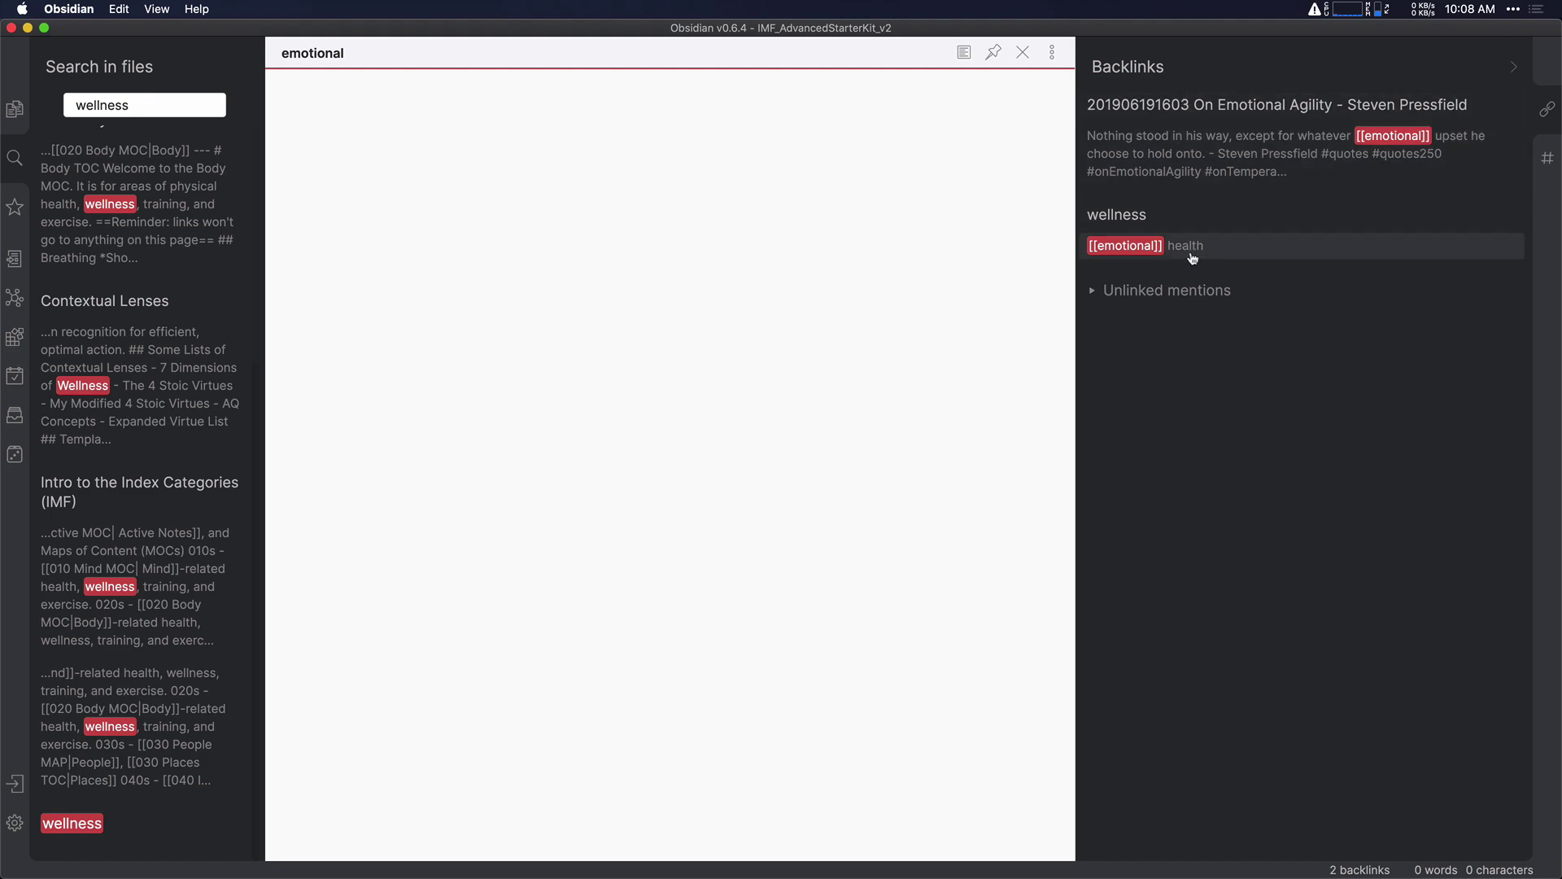
Open the vault graph, hide the backlinks and examine the whole network of connected and unconnected notes.
click(18, 305)
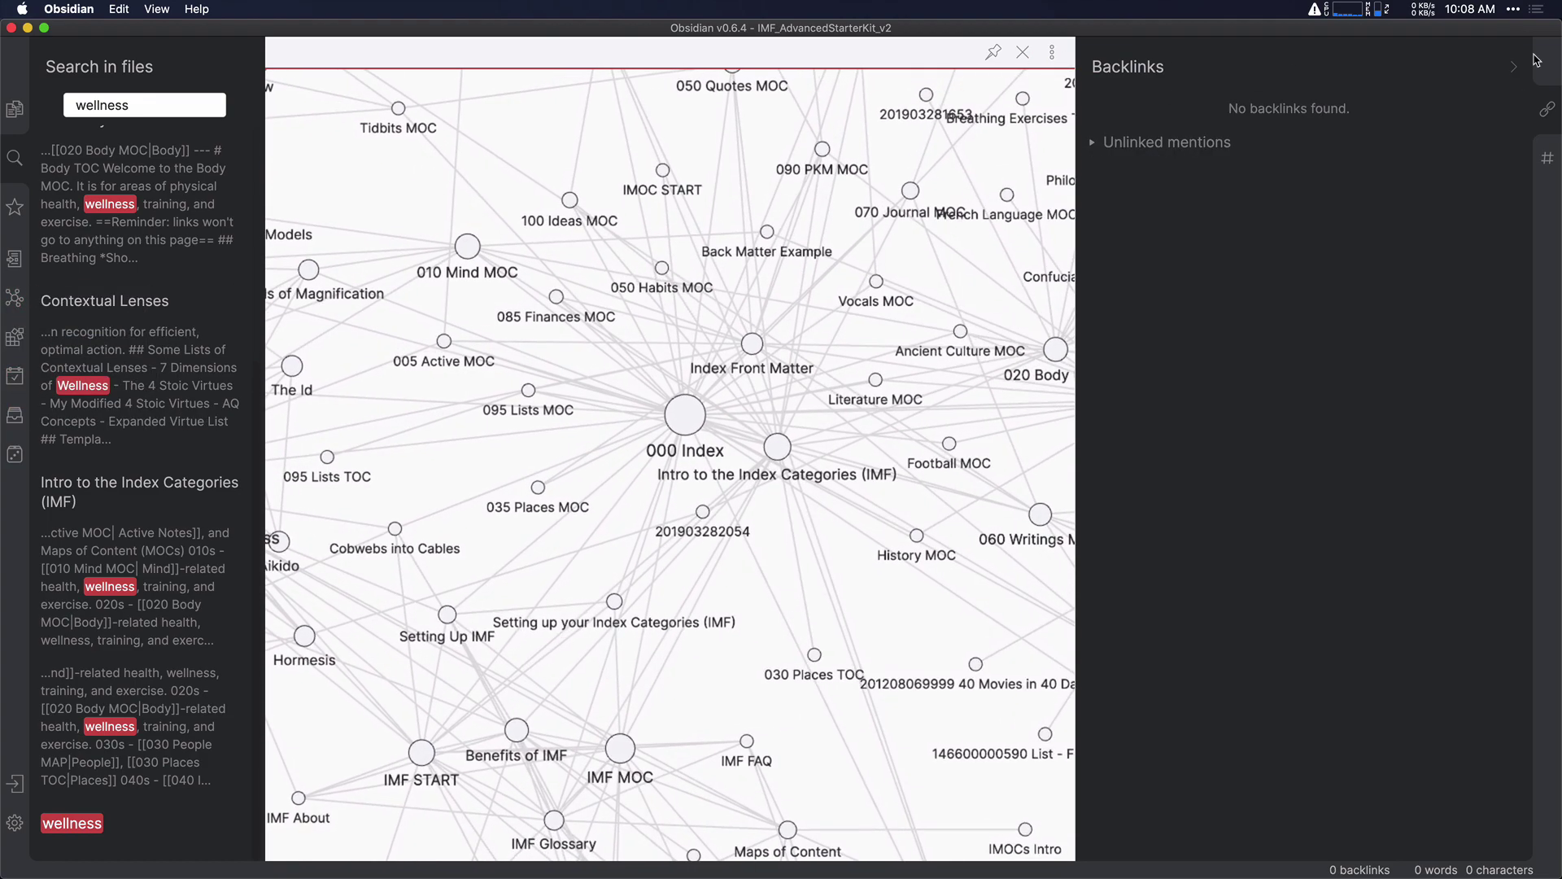
click(1535, 62)
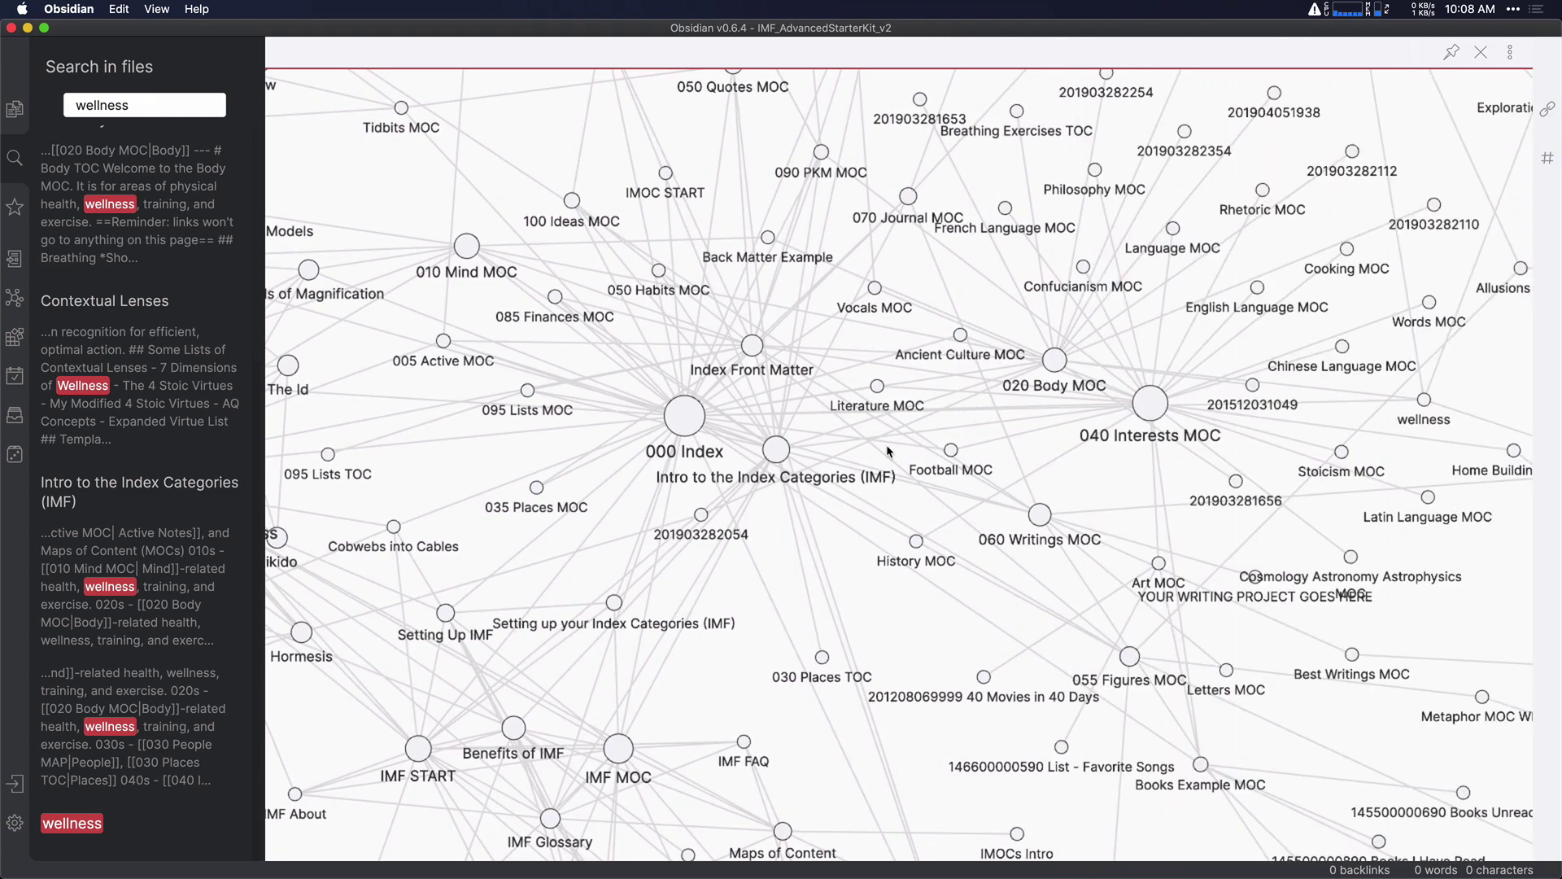
scroll(888, 451, down, 5)
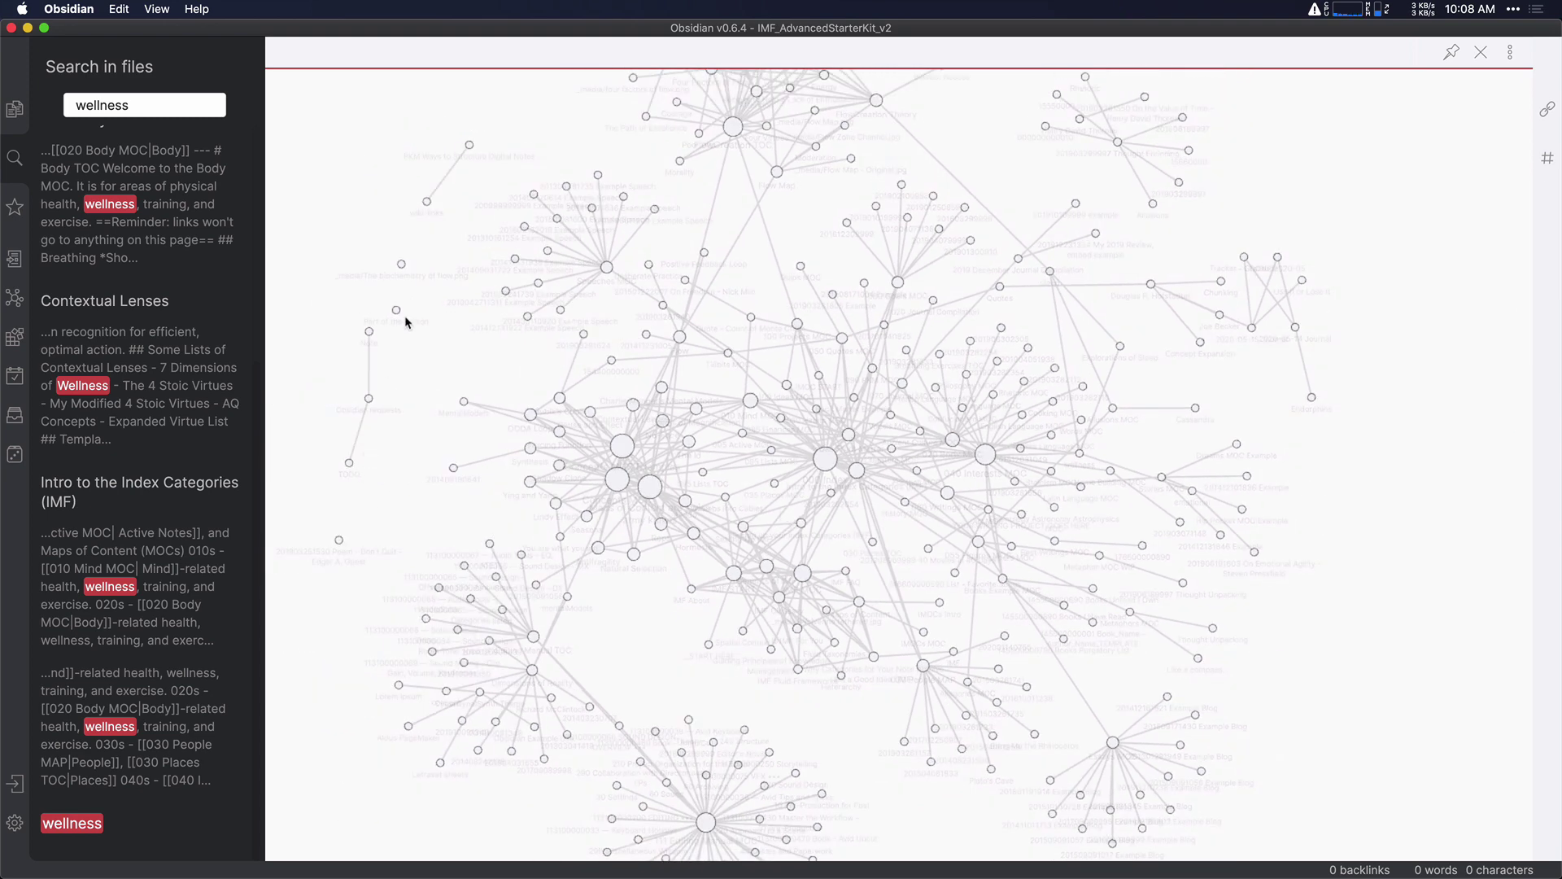
scroll(680, 419, down, 3)
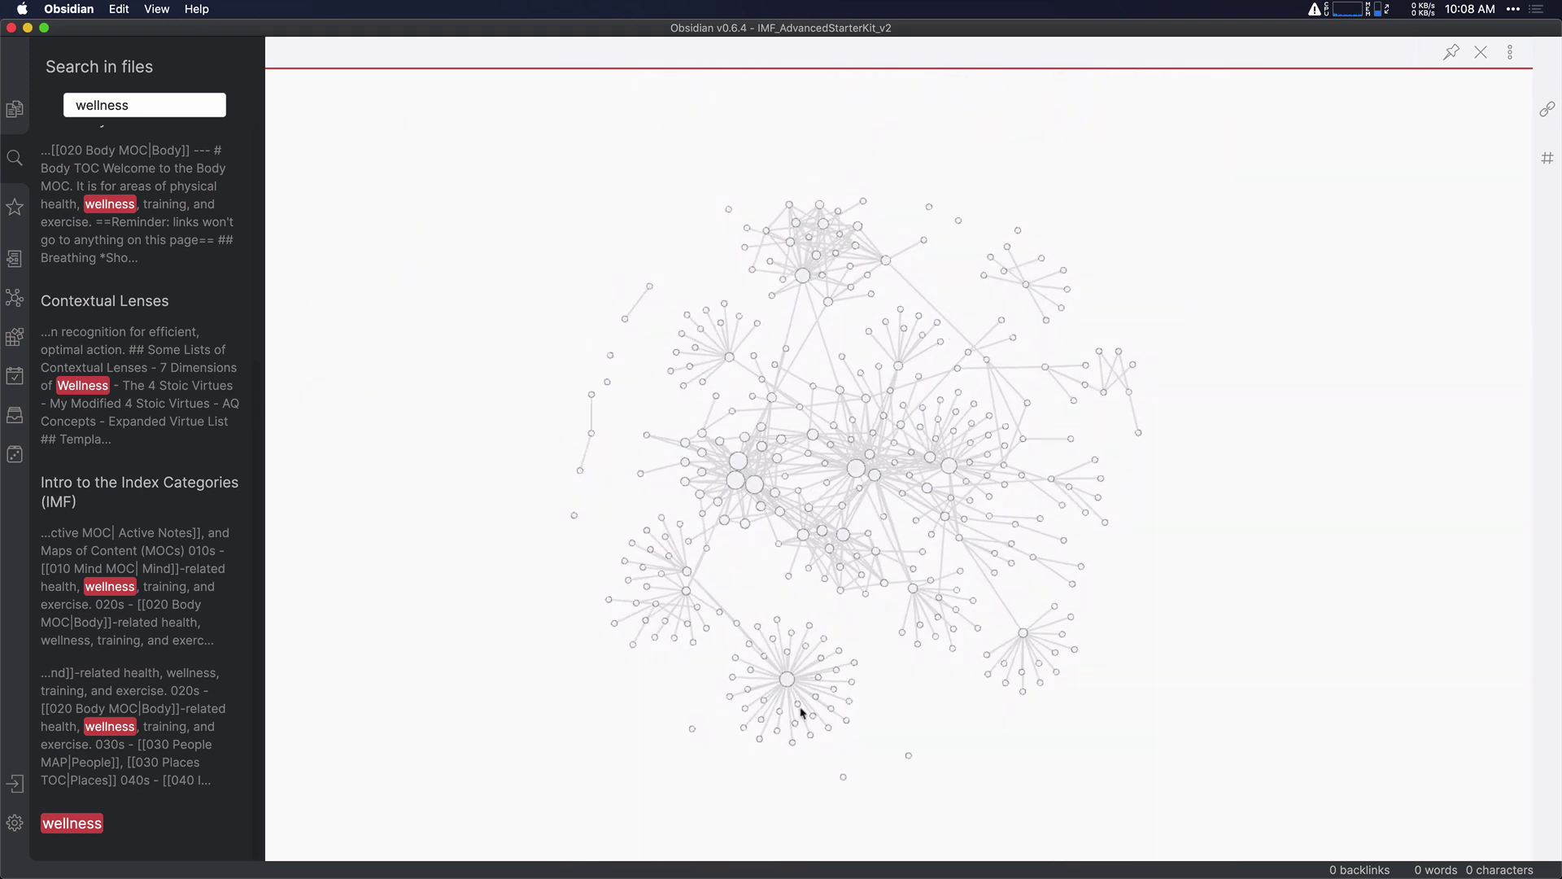